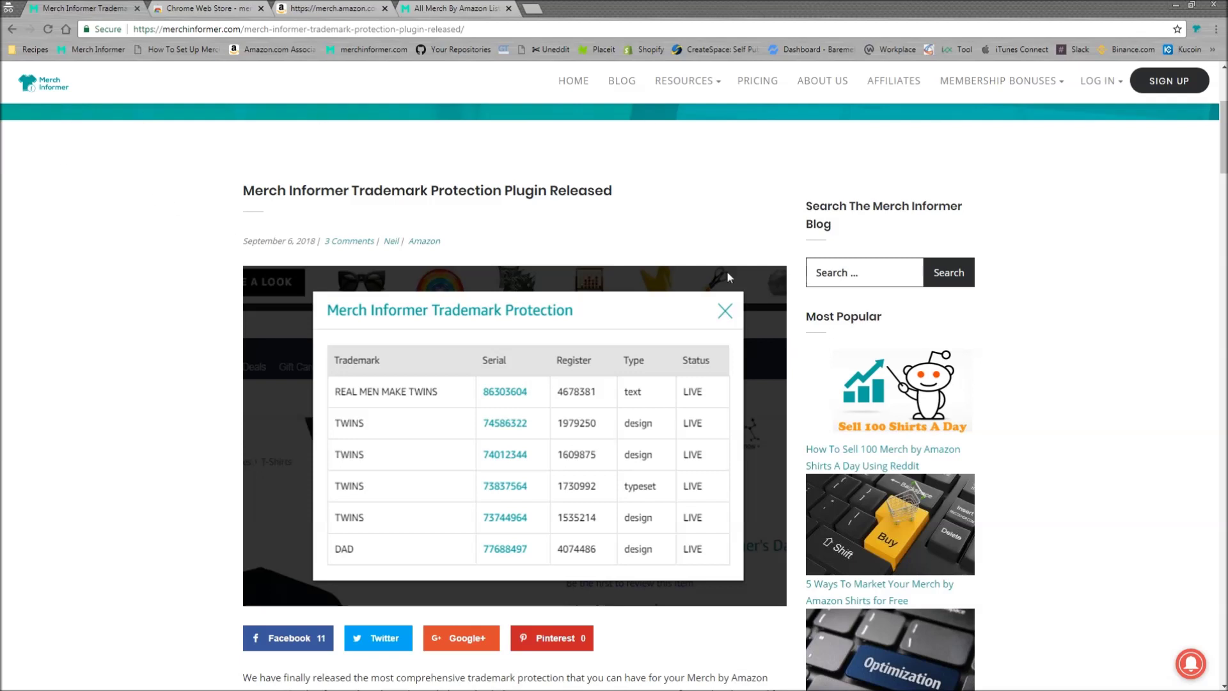
- Confirm the Merch Informer Trademark Protection extension is installed, then return to the Nike Birthday Girl listing
mouse_move(934, 101)
left_click(190, 8)
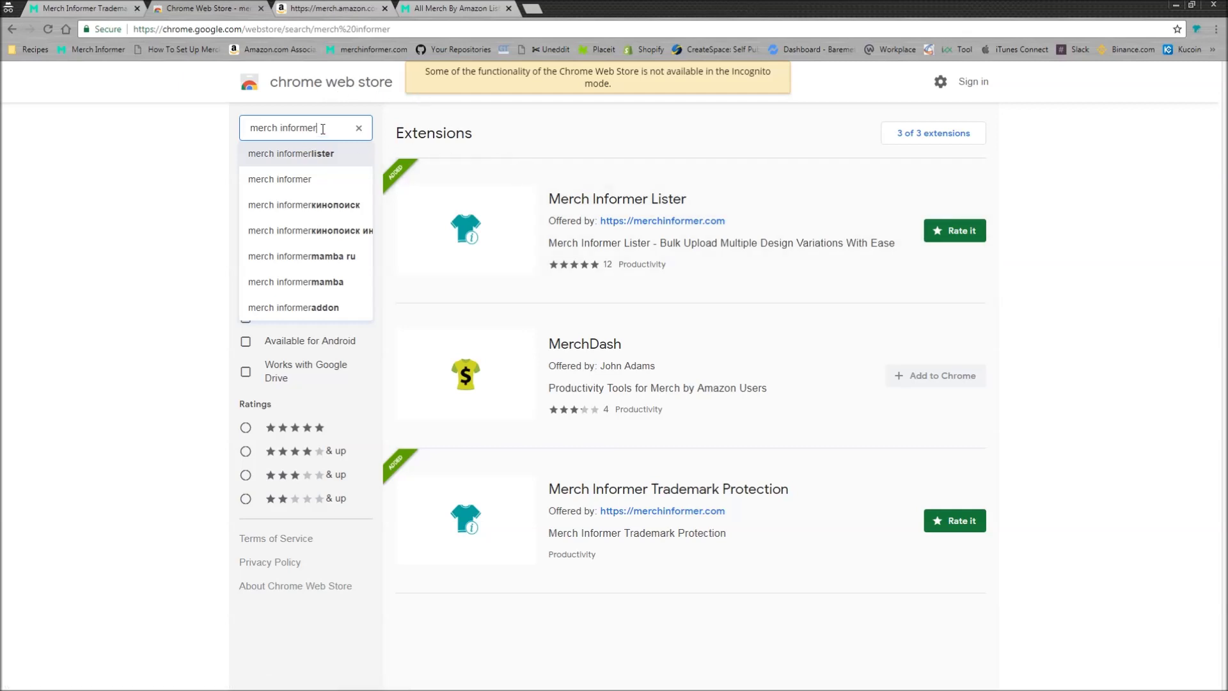
left_click(178, 126)
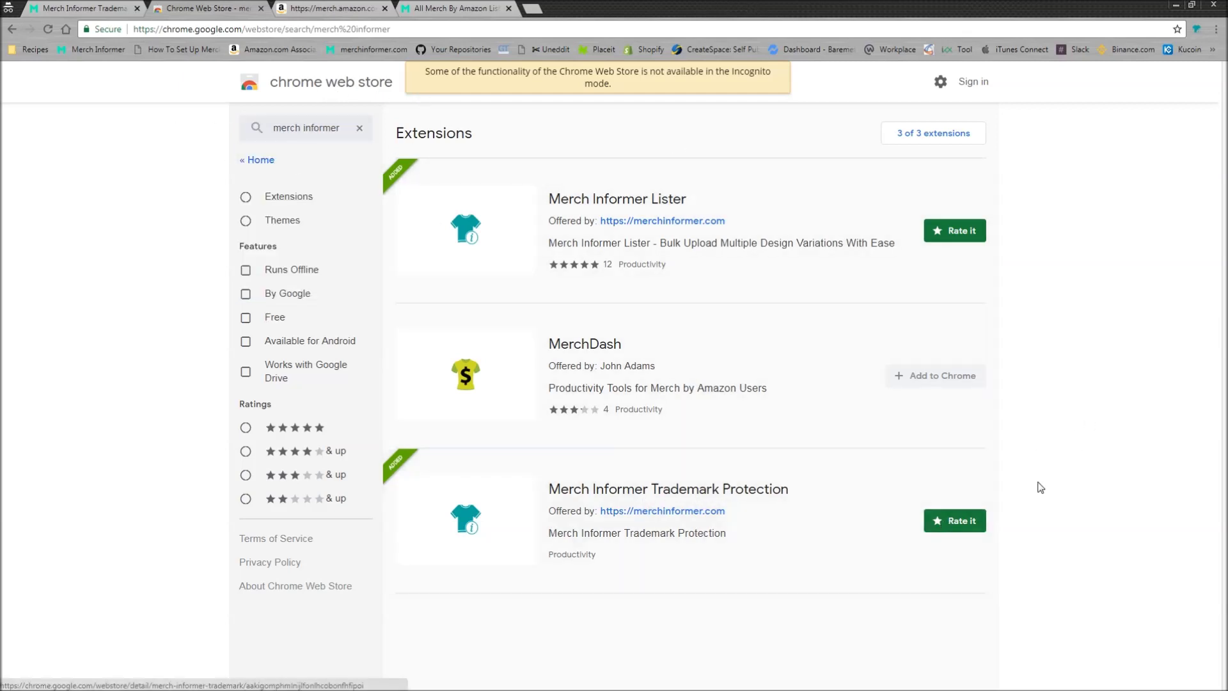
left_click(1198, 32)
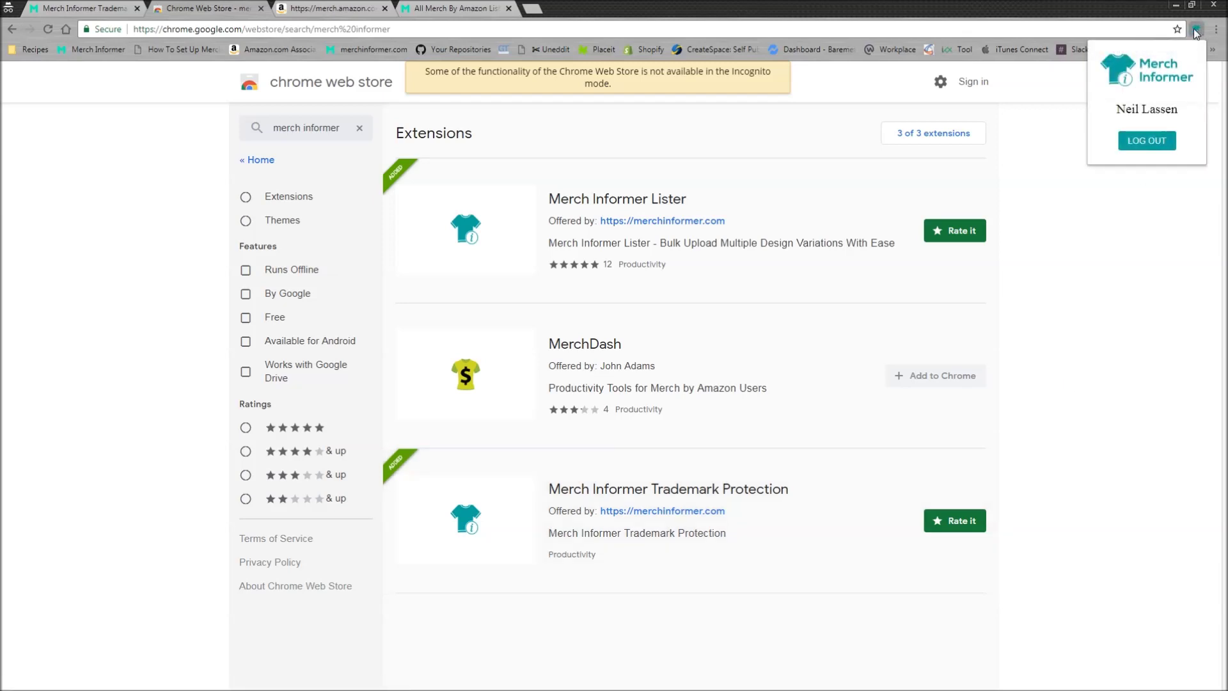
left_click(1130, 245)
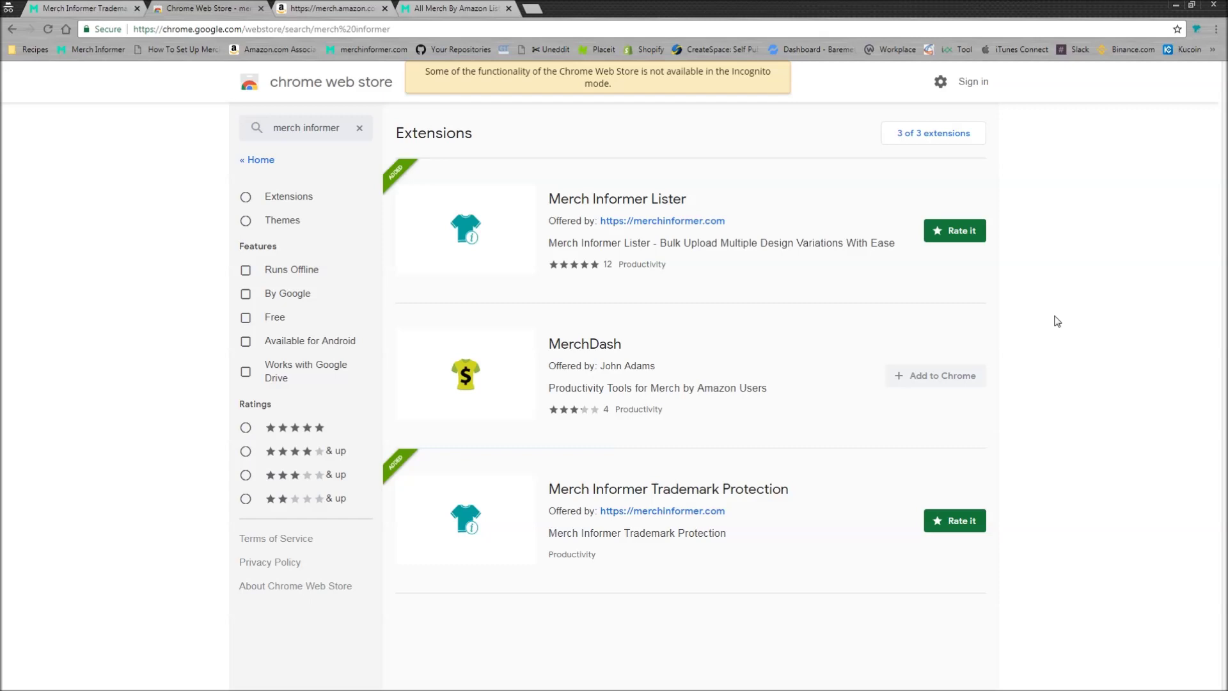
left_click(360, 6)
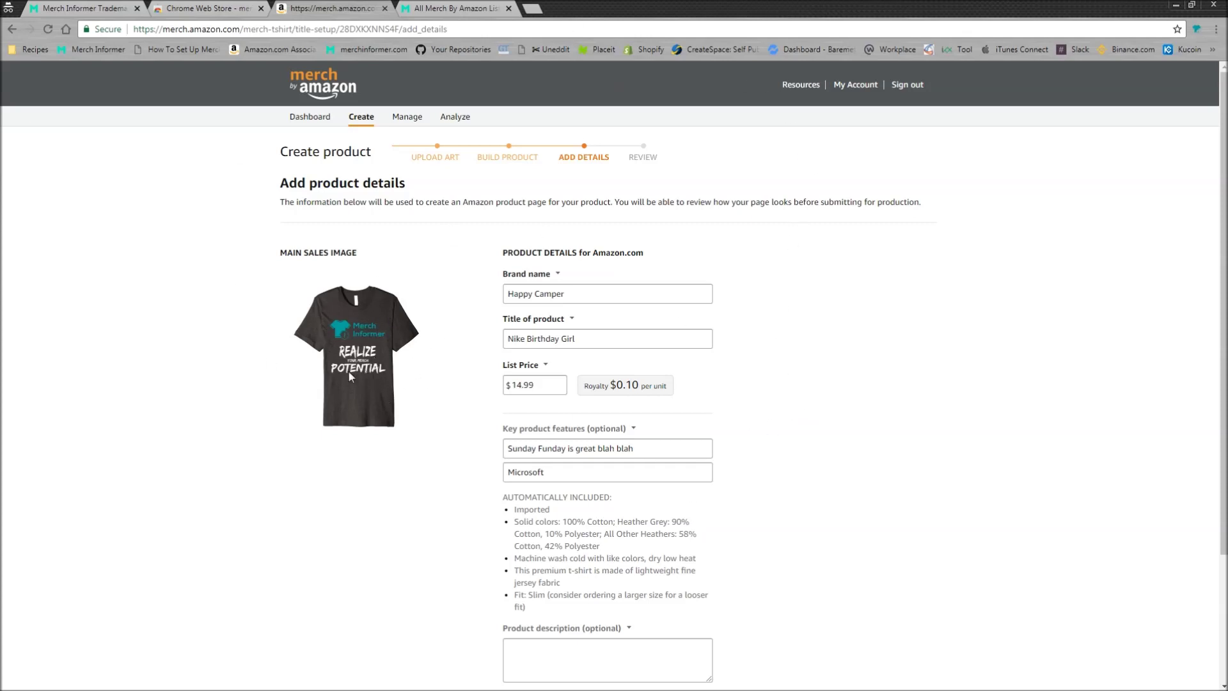
triple_click(592, 293)
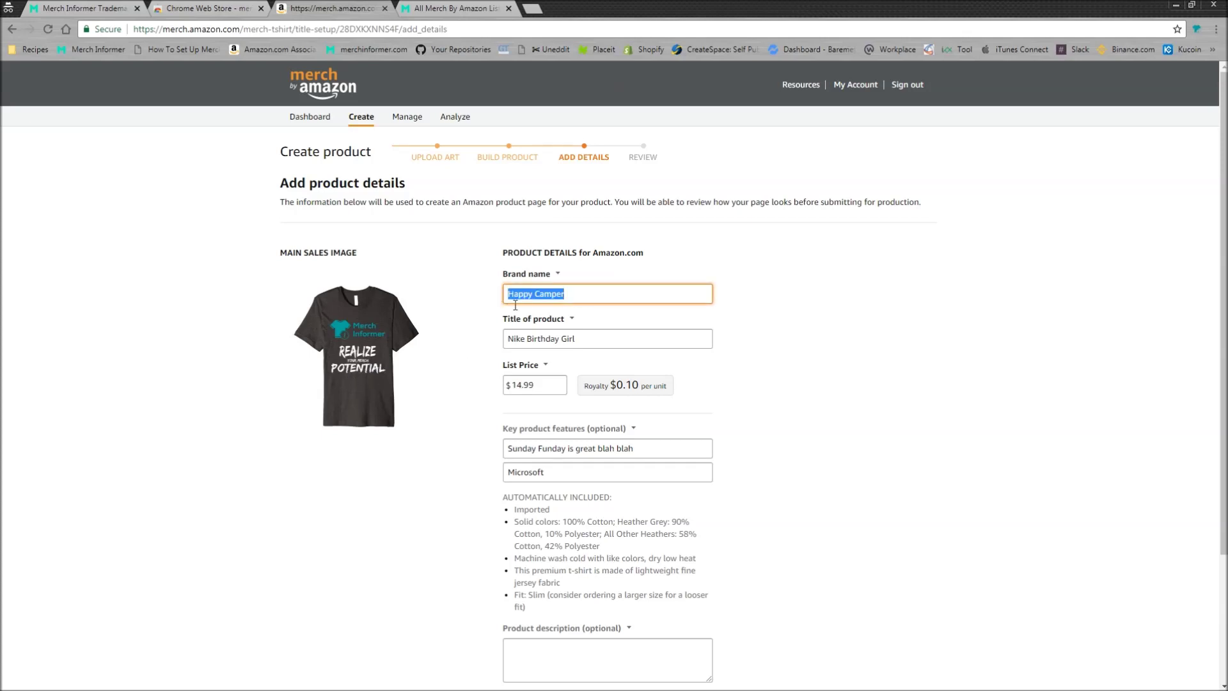
left_click(592, 339)
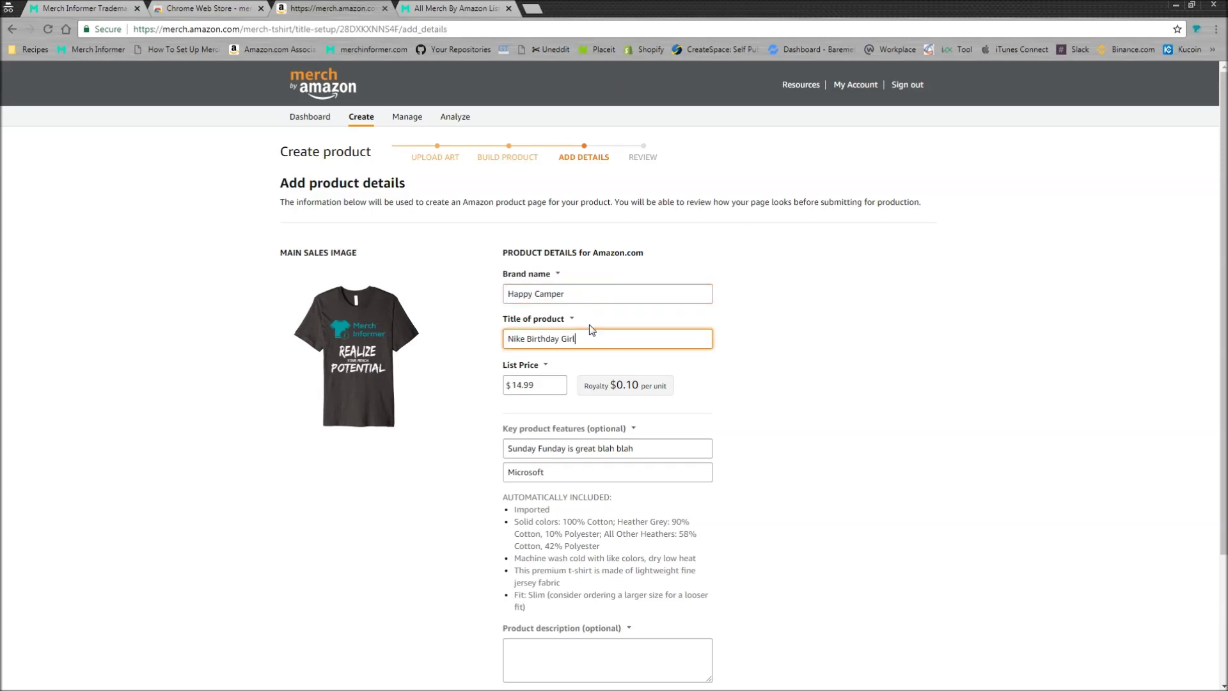
triple_click(582, 294)
left_click(547, 333)
double_click(521, 338)
left_click(795, 468)
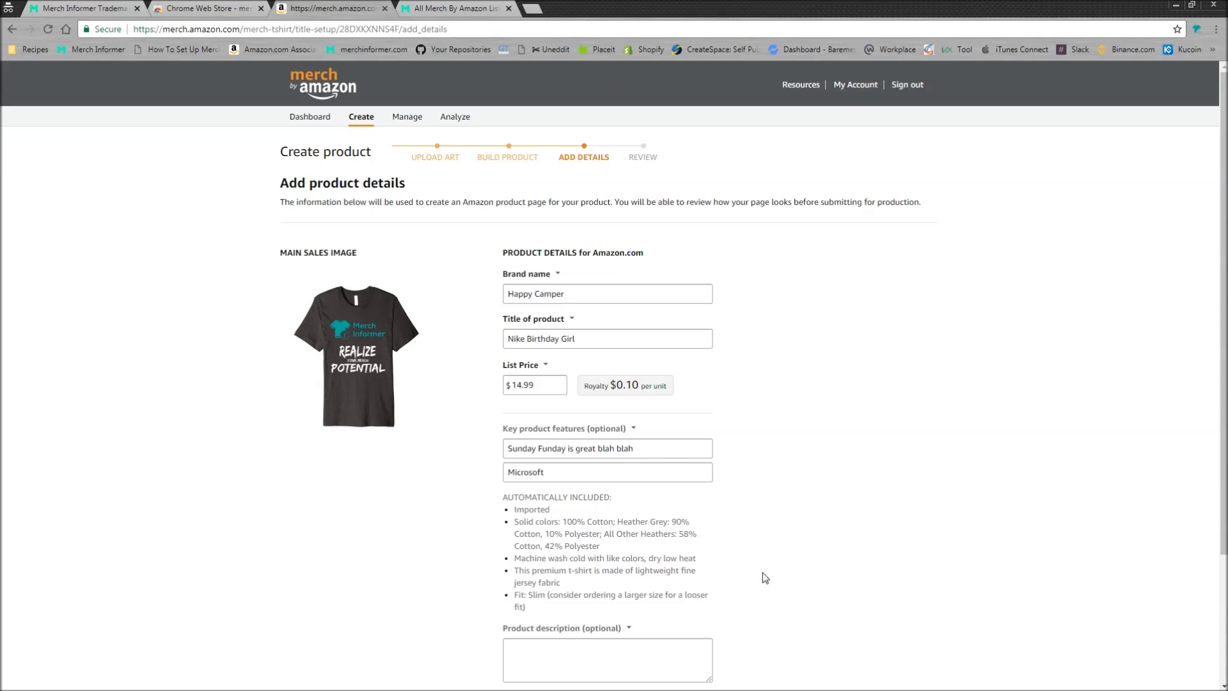
scroll(763, 512, "down", 3)
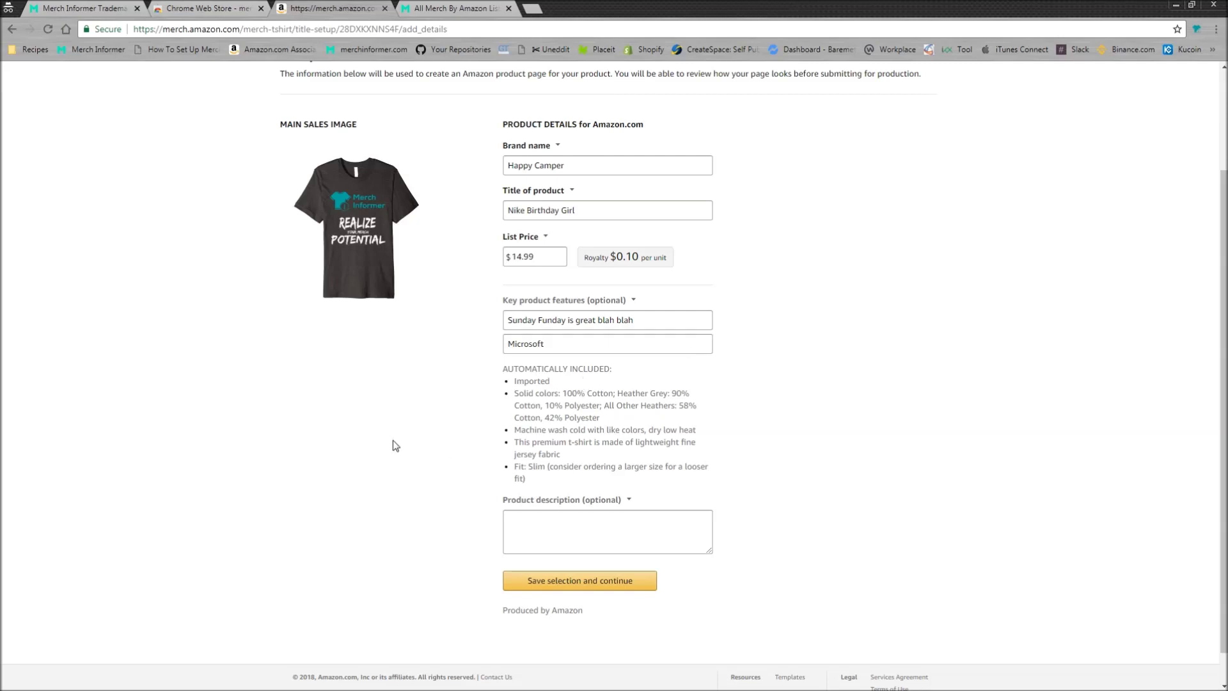
left_click(615, 580)
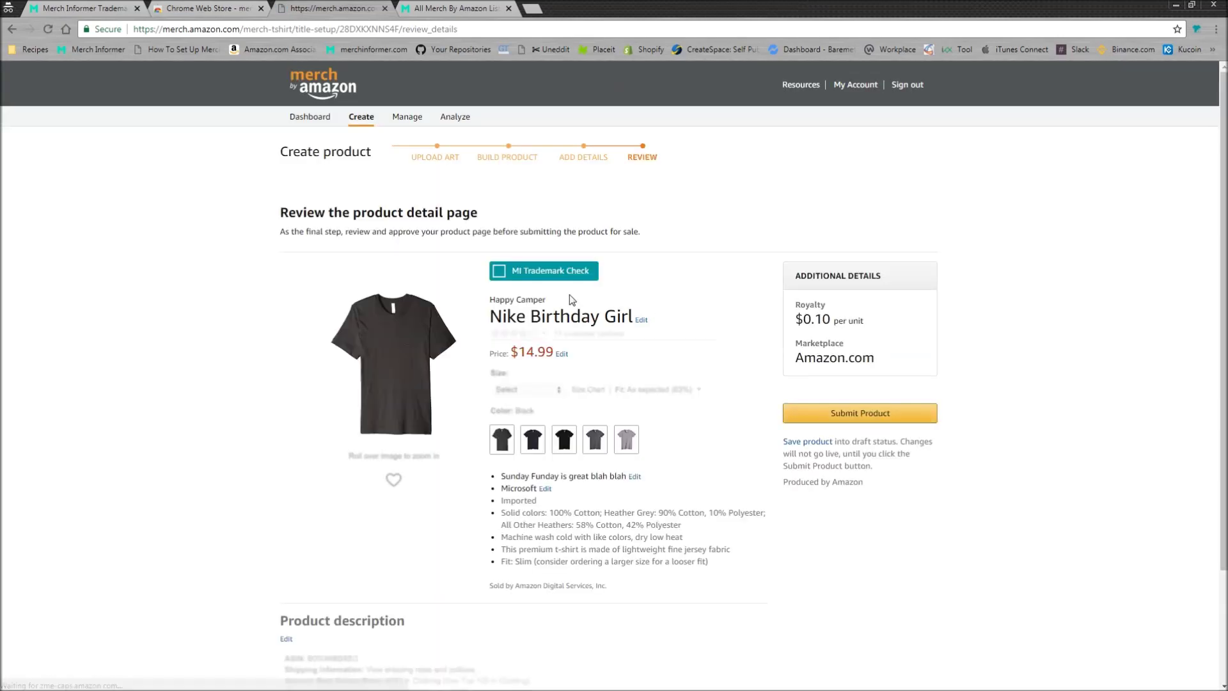
- Run the MI Trademark Check on the saved listing and bring up the Happy Camper matches
left_click(500, 277)
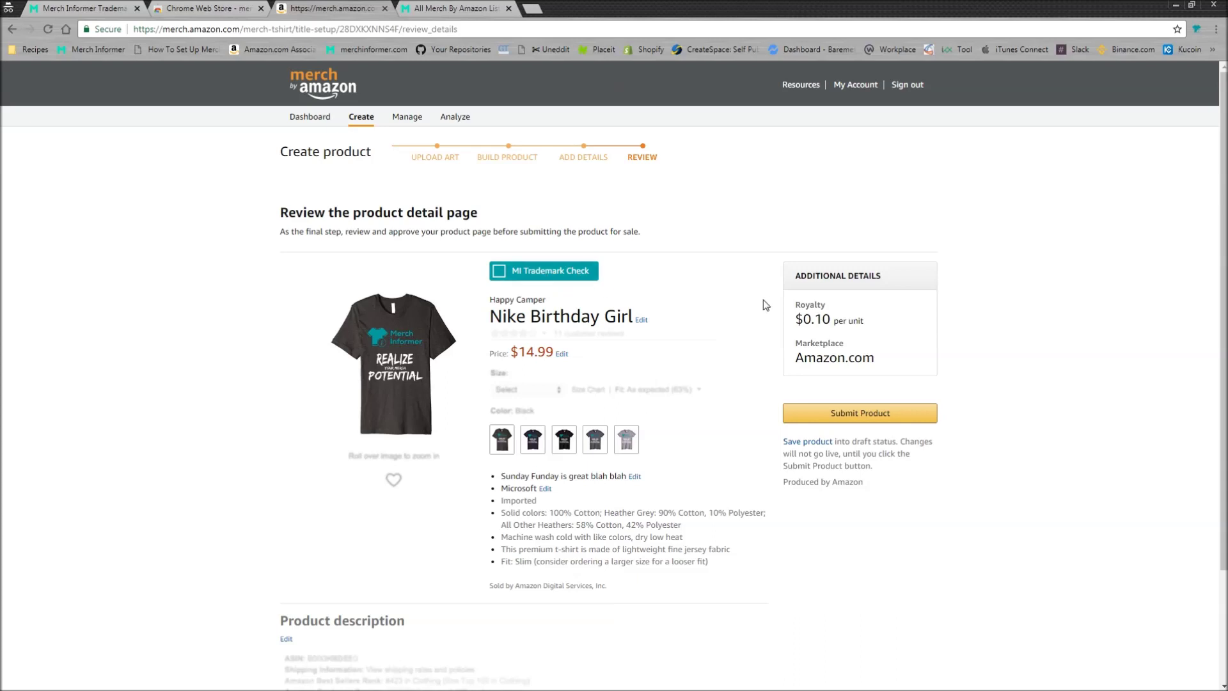
left_click(508, 275)
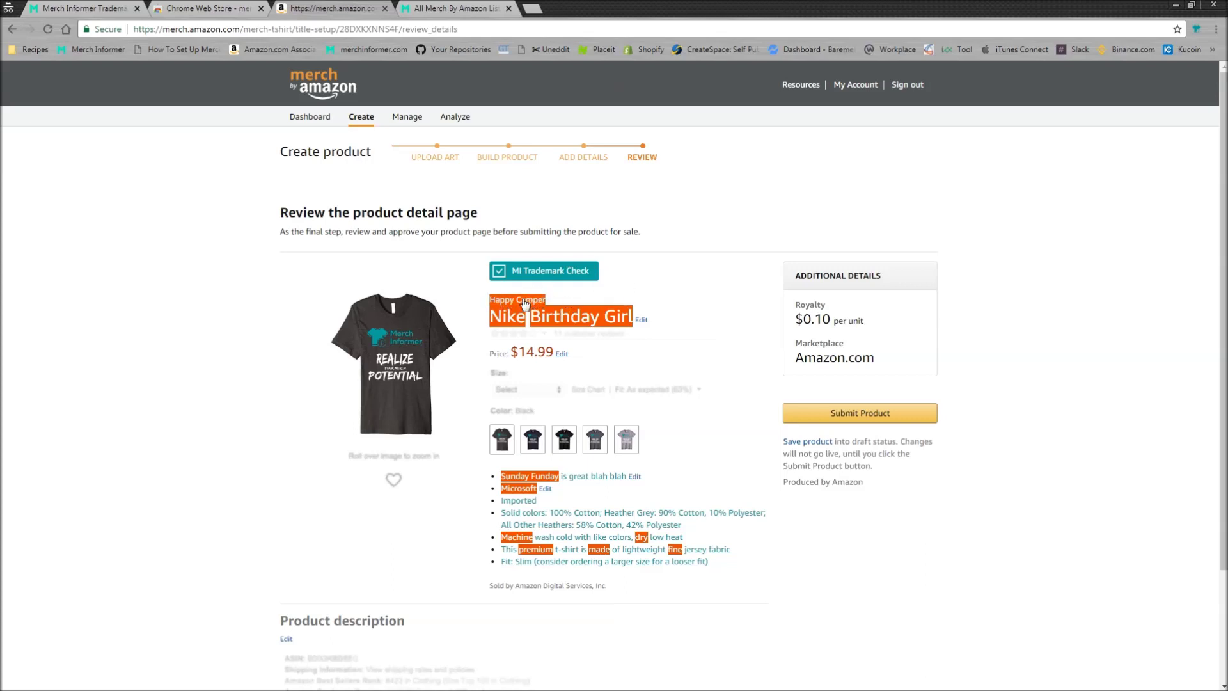
left_click(524, 303)
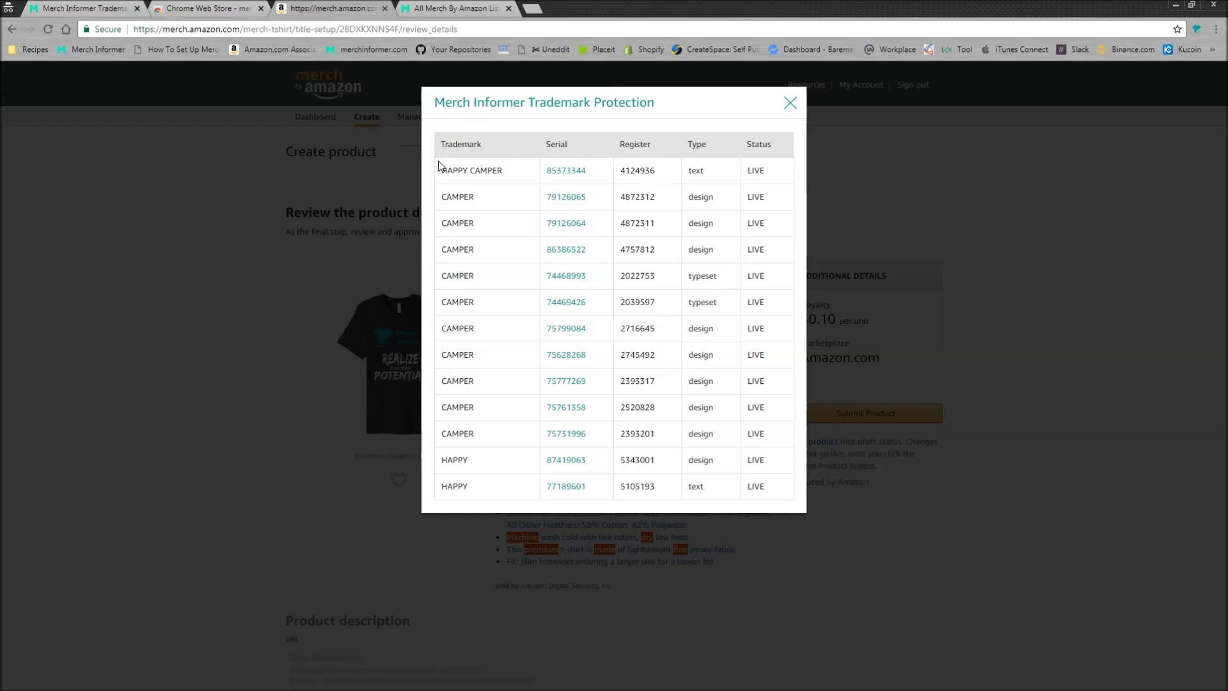
- Select the HAPPY CAMPER mark details and open its USPTO record, serial 85373344
left_click_drag(439, 165, 504, 175)
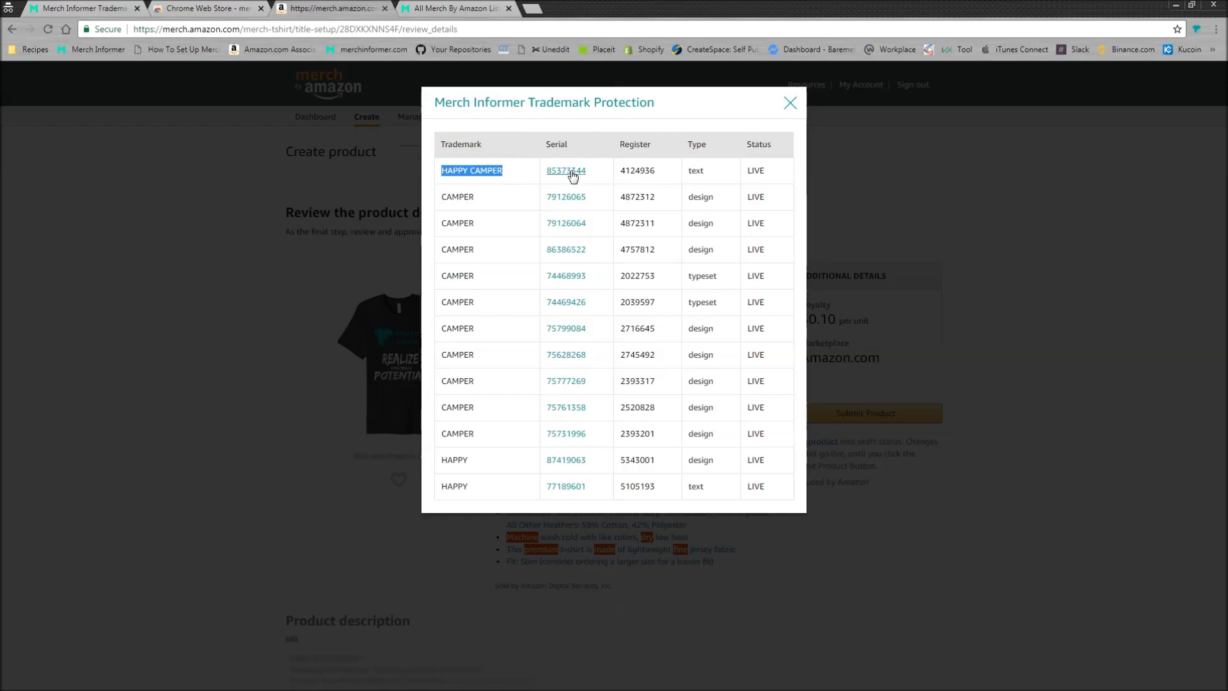
double_click(692, 172)
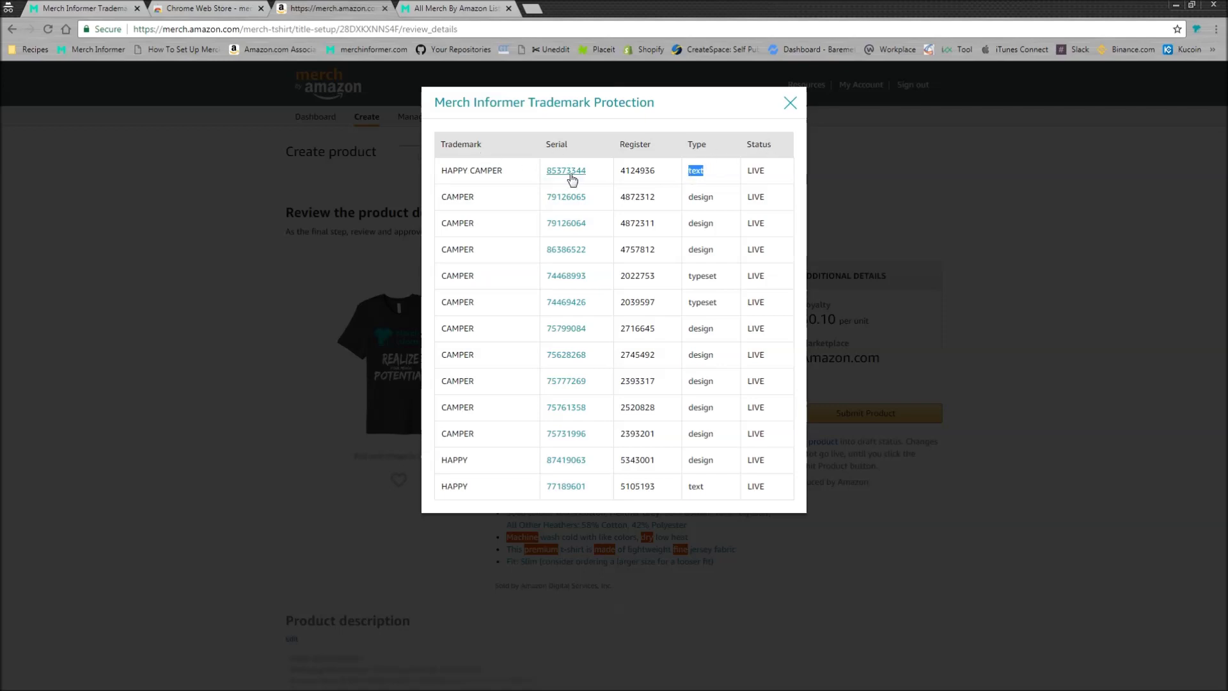
left_click(568, 171)
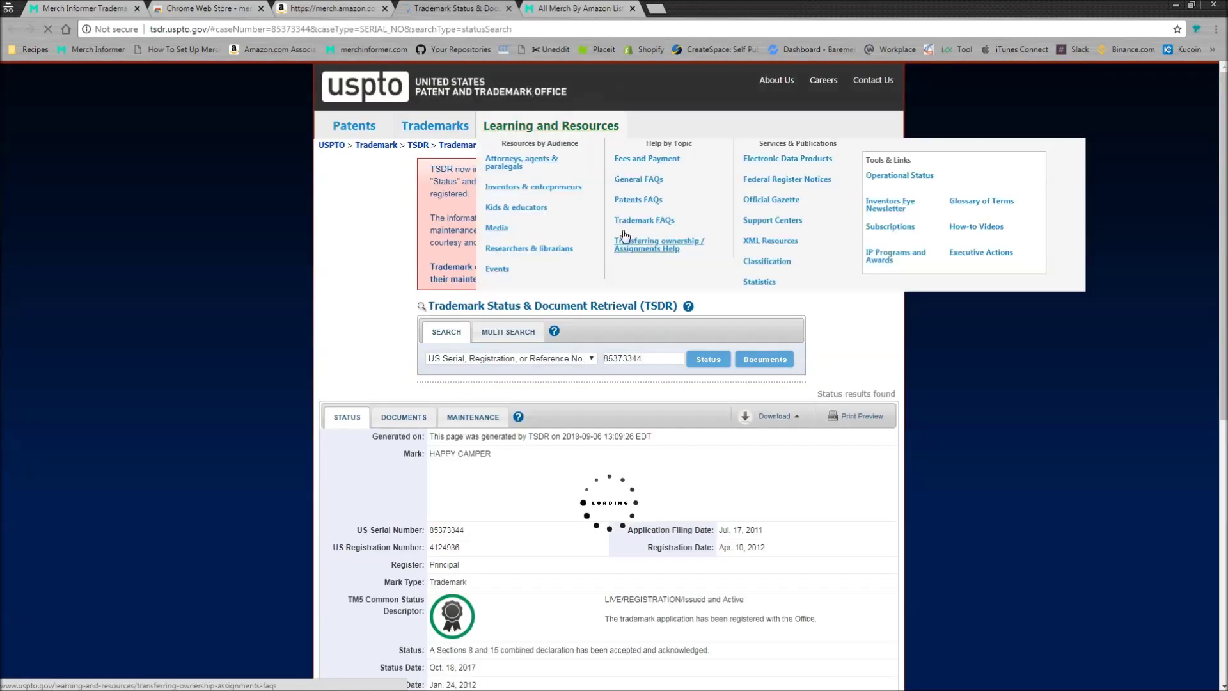
- Expand Goods and Services to confirm HAPPY CAMPER covers class 025, then return to Merch
scroll(739, 444, "down", 4)
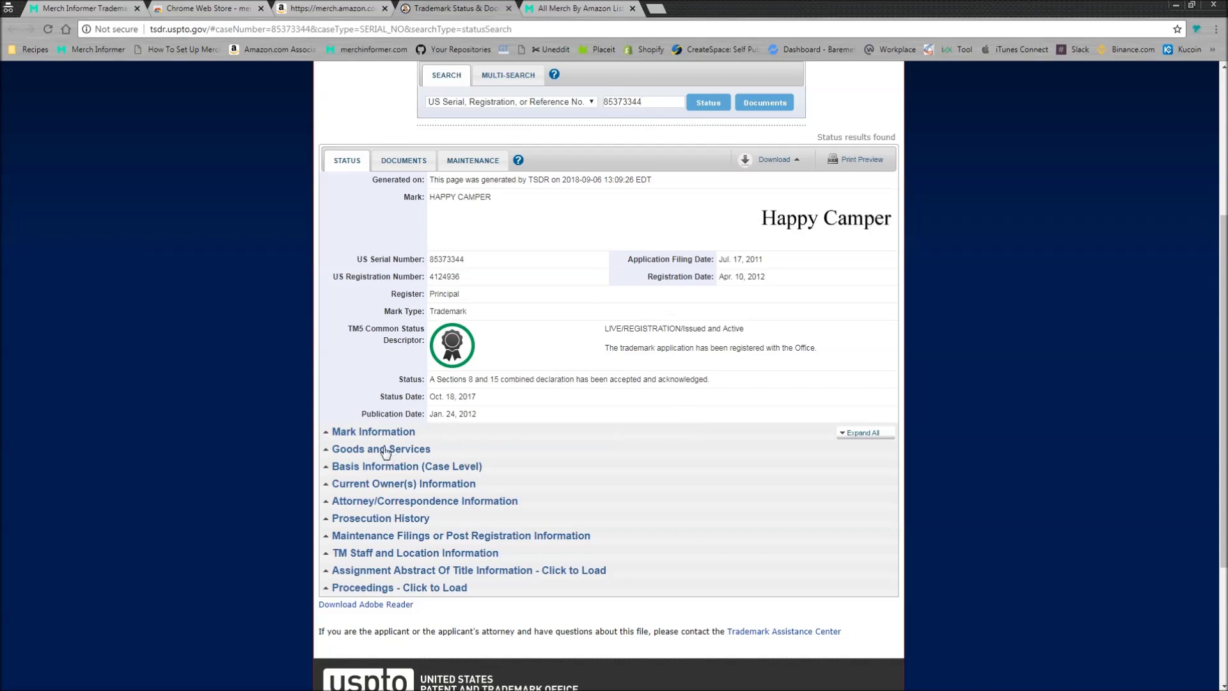
left_click(355, 450)
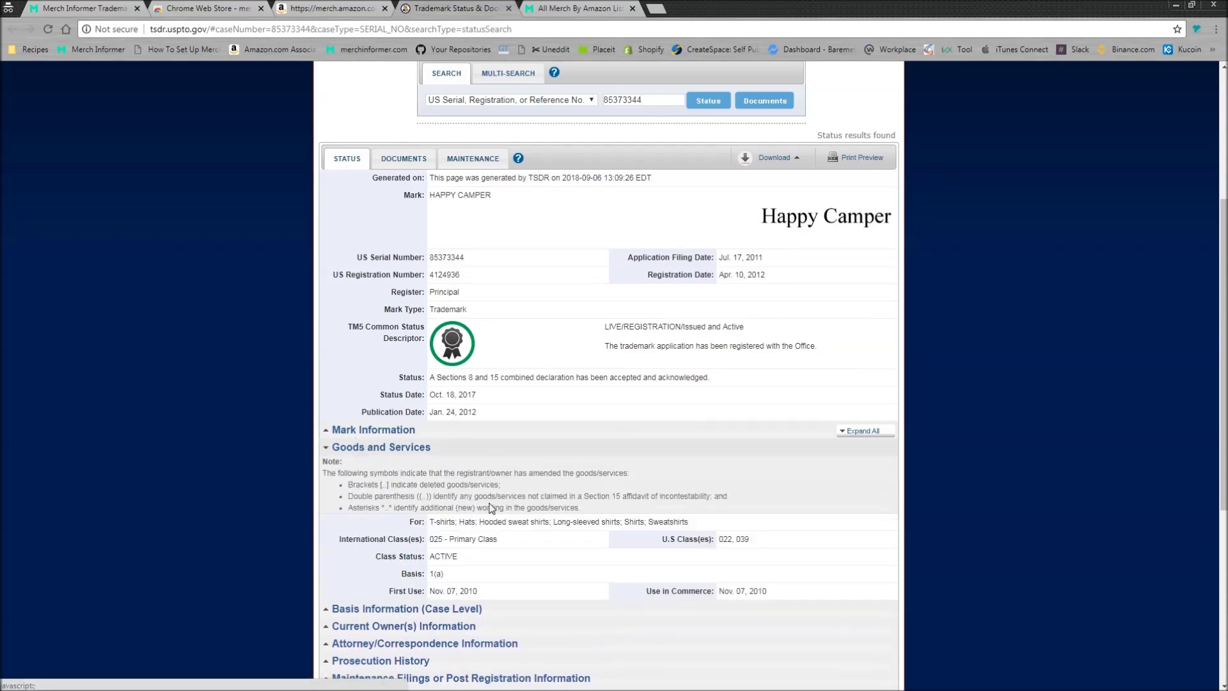
scroll(491, 508, "down", 2)
double_click(436, 413)
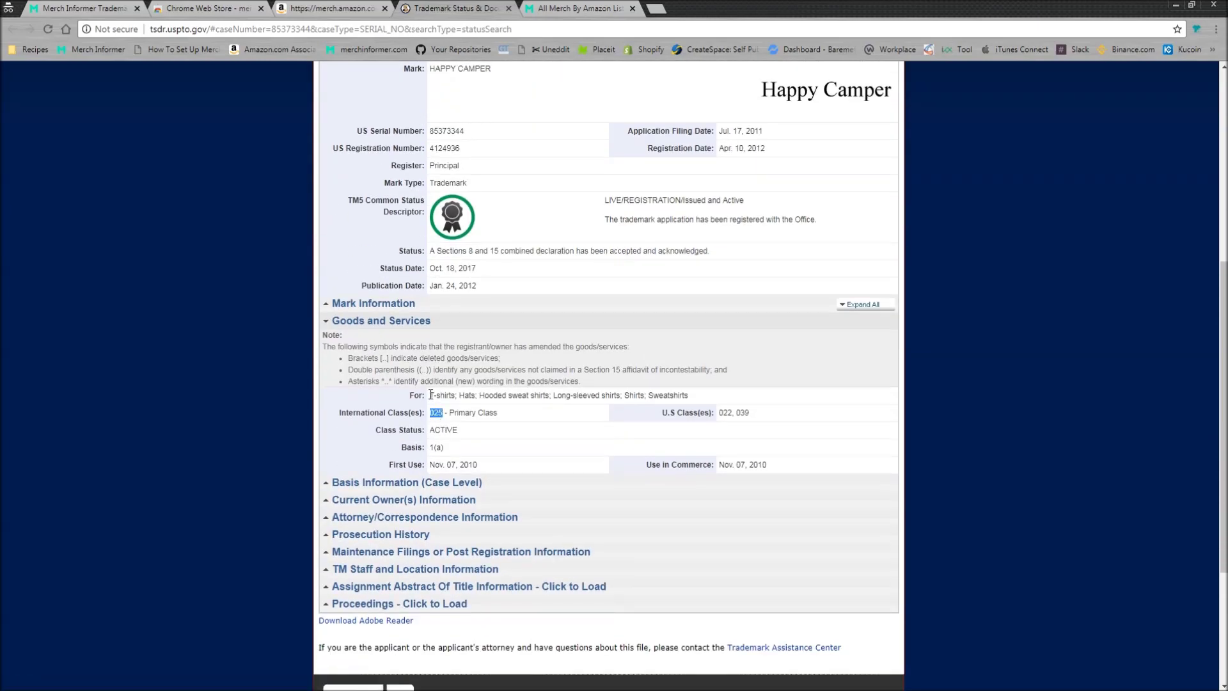
left_click(333, 9)
left_click(791, 103)
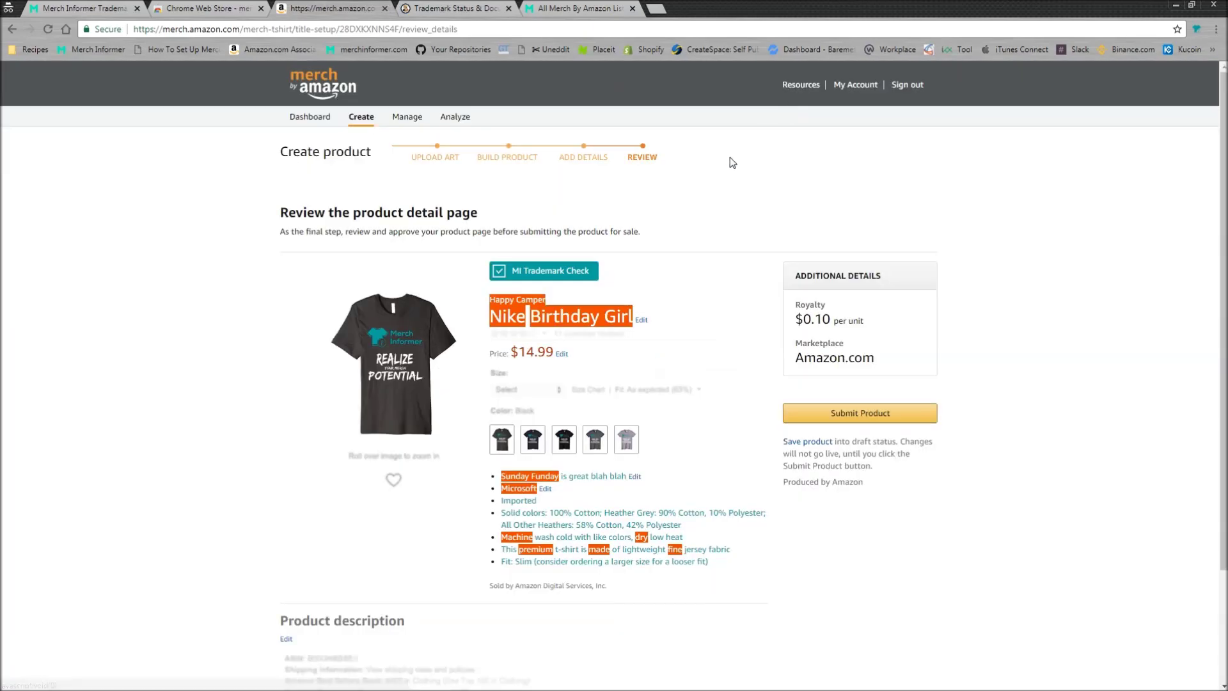
left_click(507, 320)
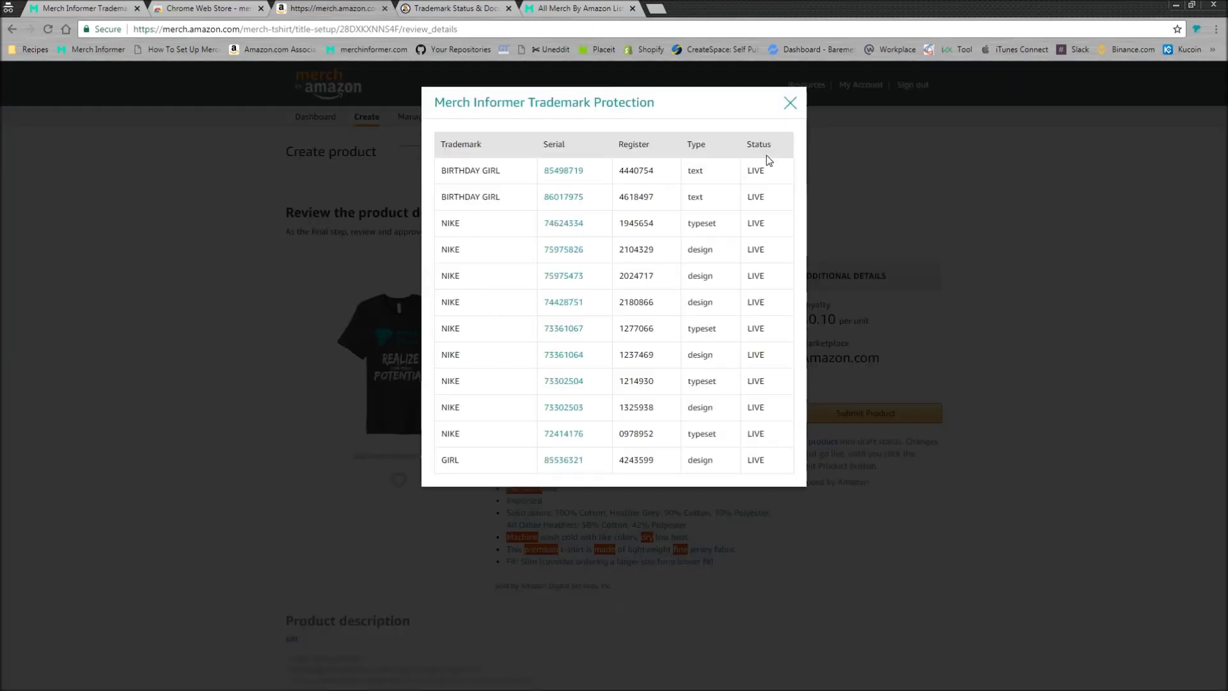
left_click(791, 103)
left_click(532, 476)
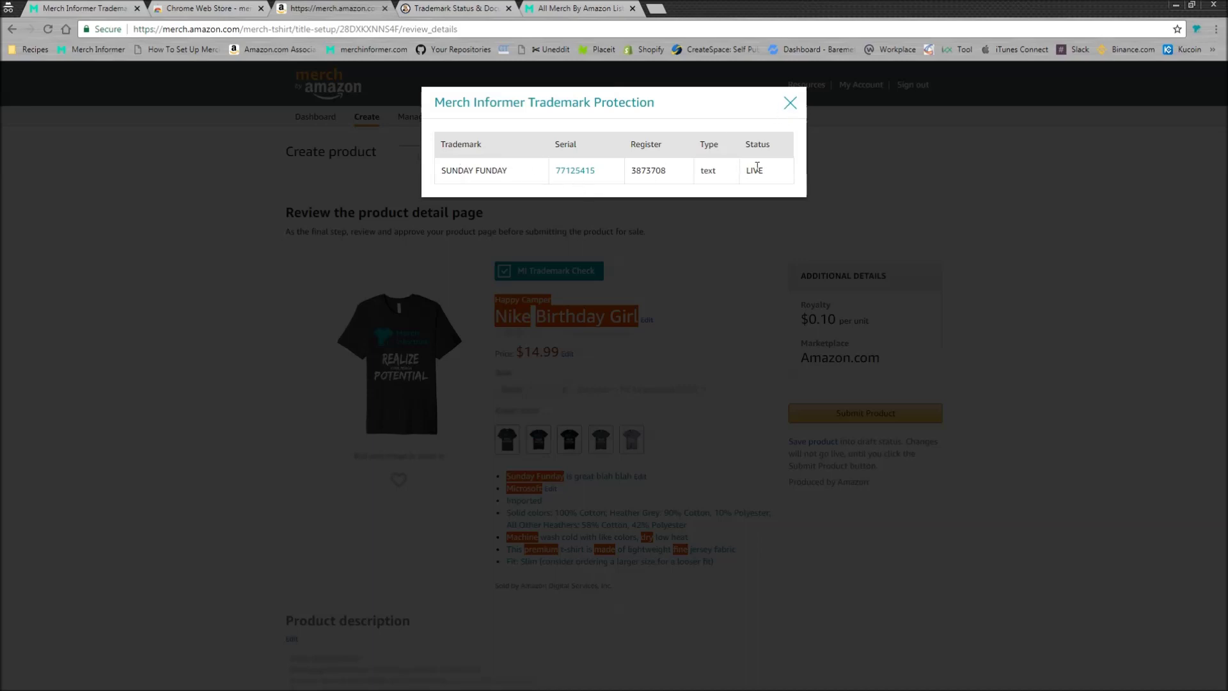
left_click(790, 103)
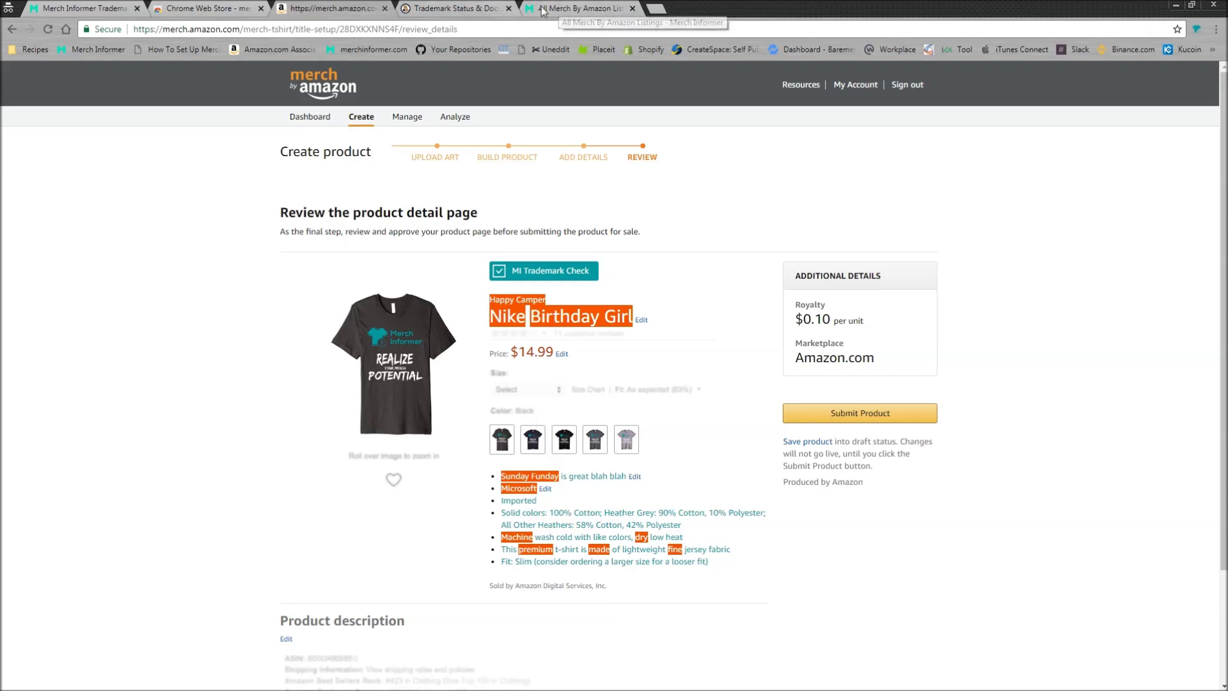
left_click(510, 9)
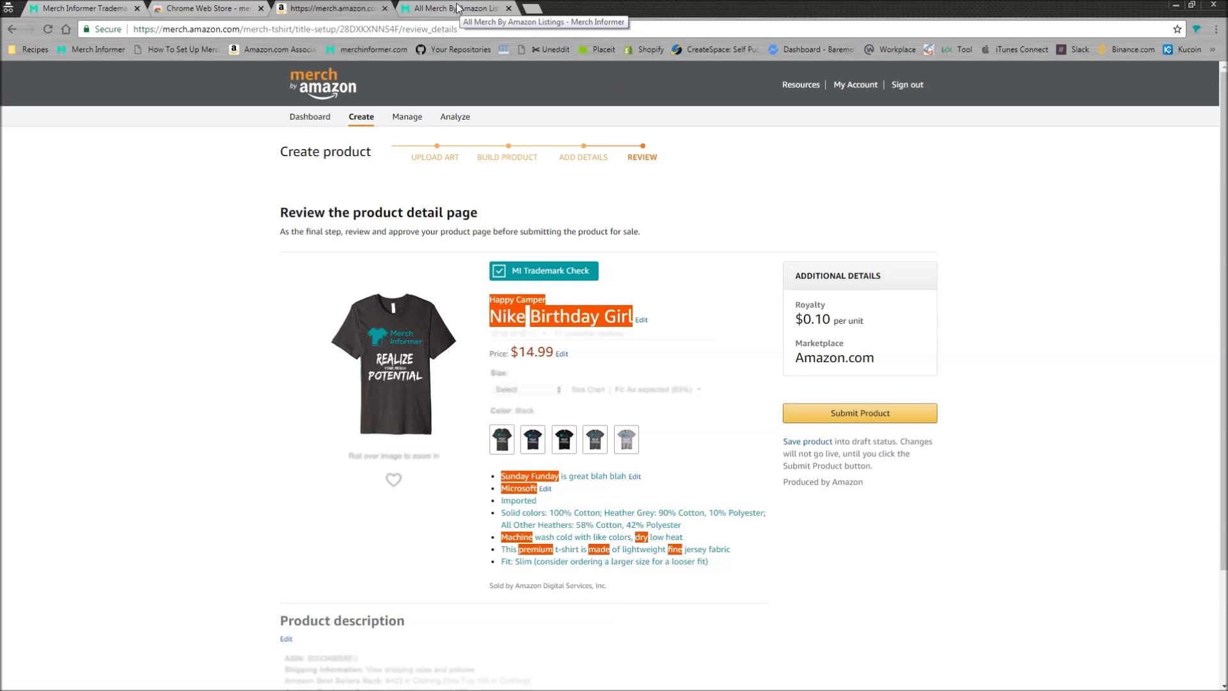
- Search Merch T-shirts for 'hubby' from the All Merch By Amazon Listings page
left_click(458, 8)
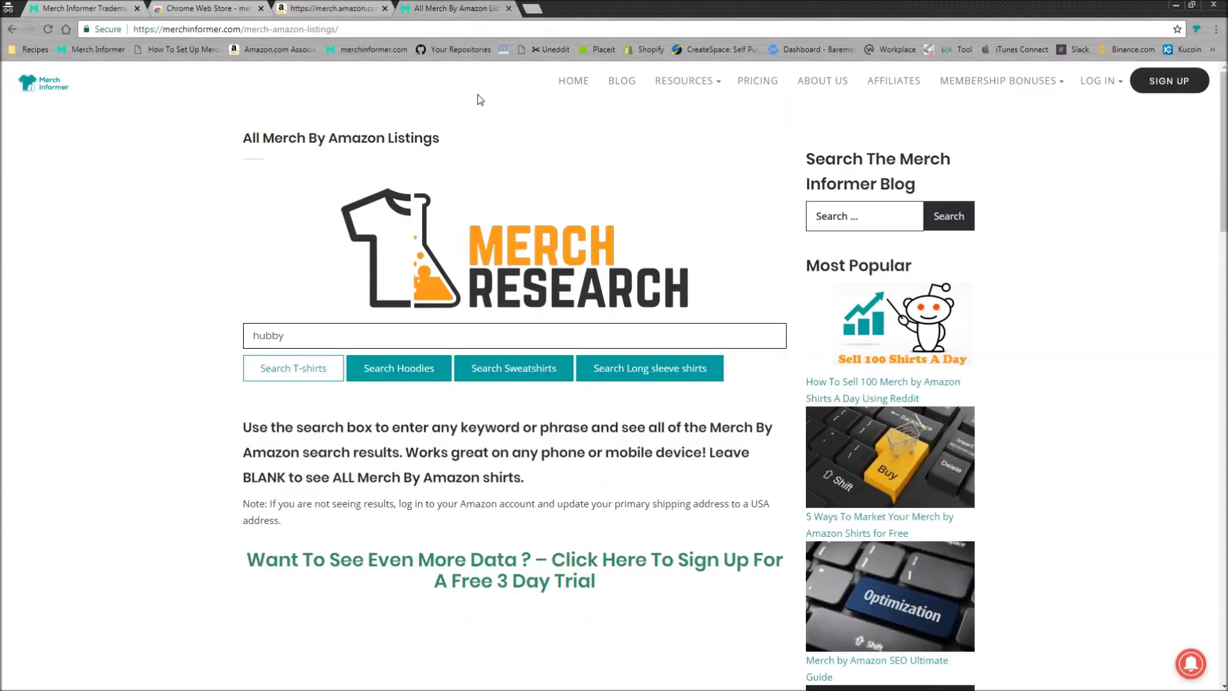
left_click_drag(289, 337, 262, 345)
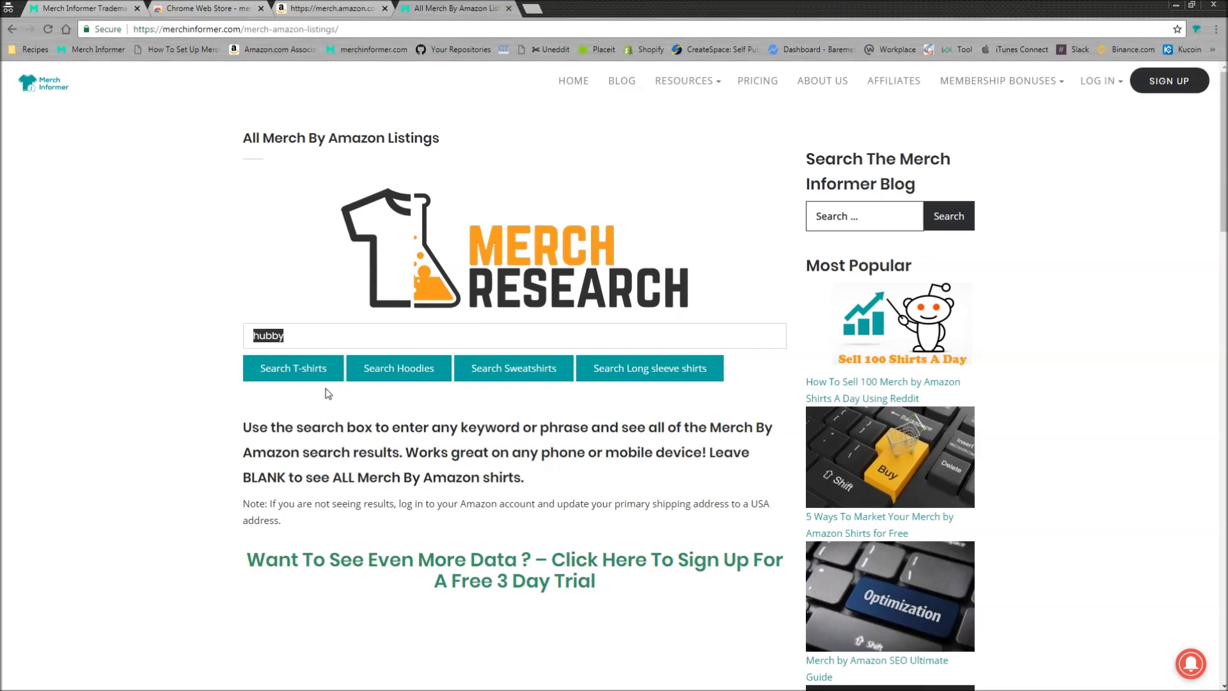
left_click(310, 368)
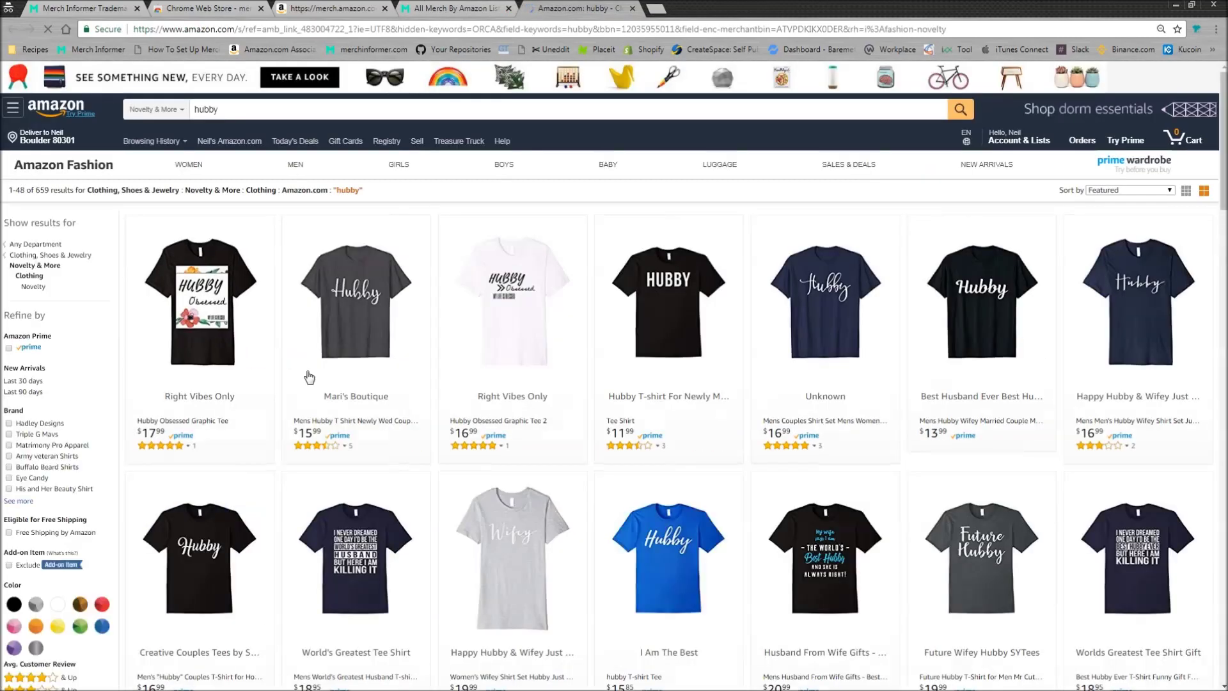
- Trademark-check the Hubby newly-married tee and open the HUBBY record, serial 87208591
left_click(673, 306)
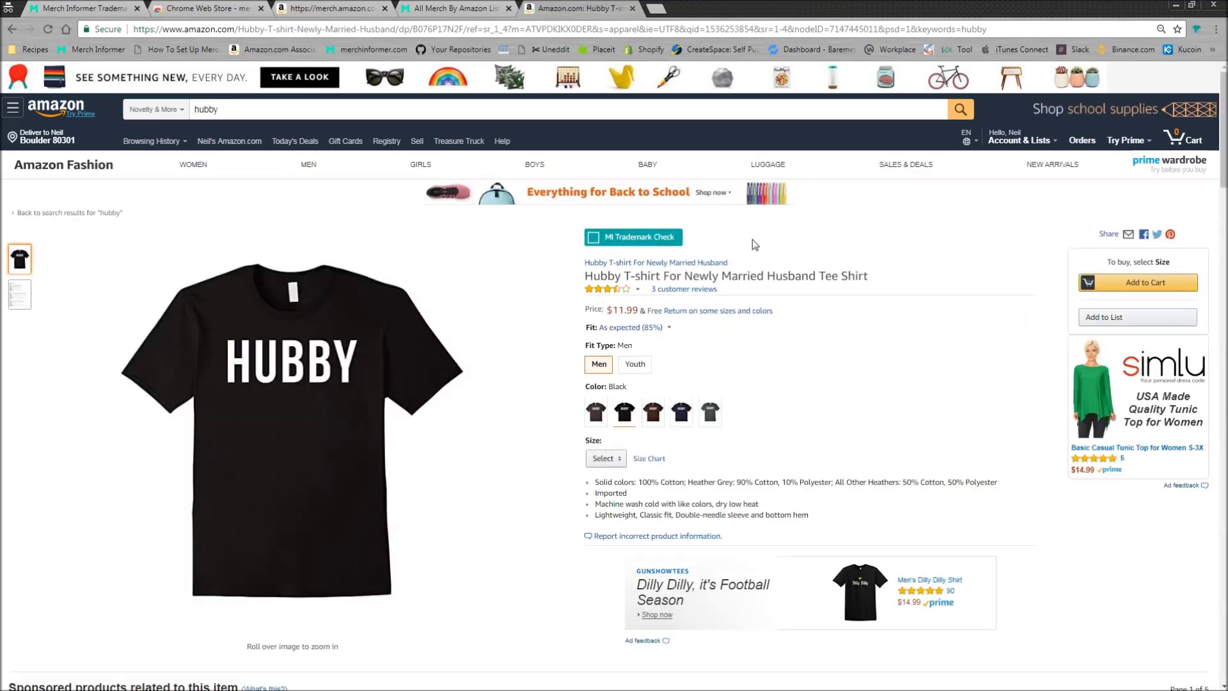
left_click(633, 237)
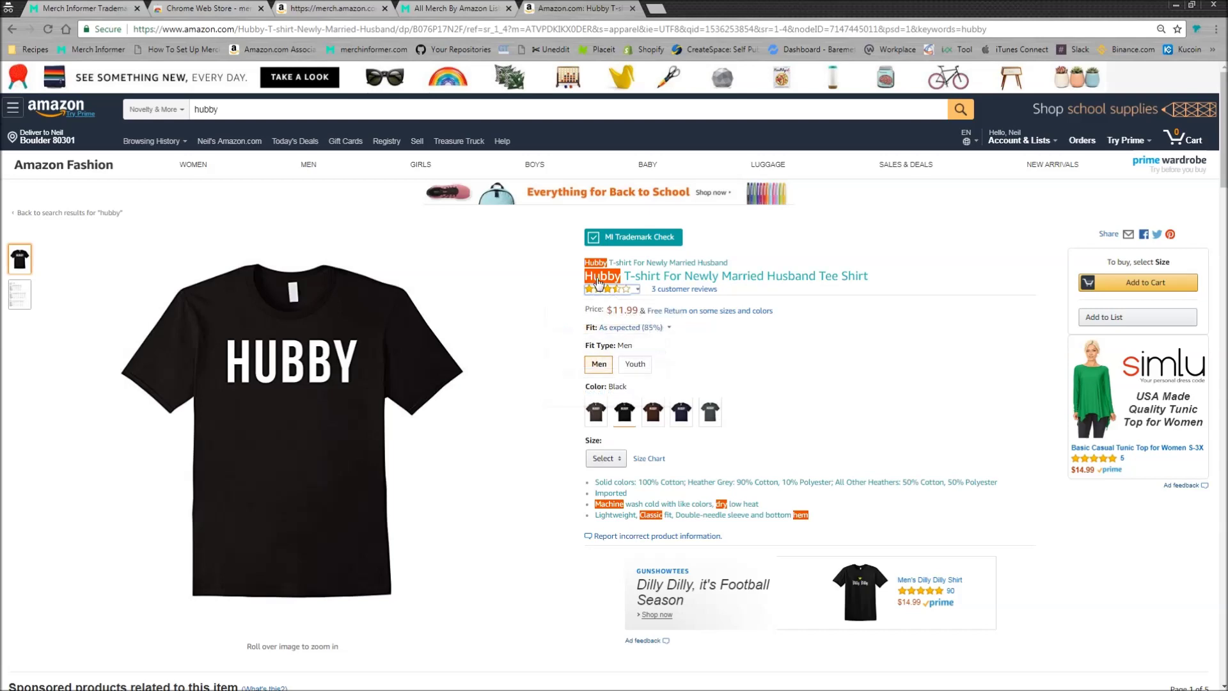
left_click(608, 278)
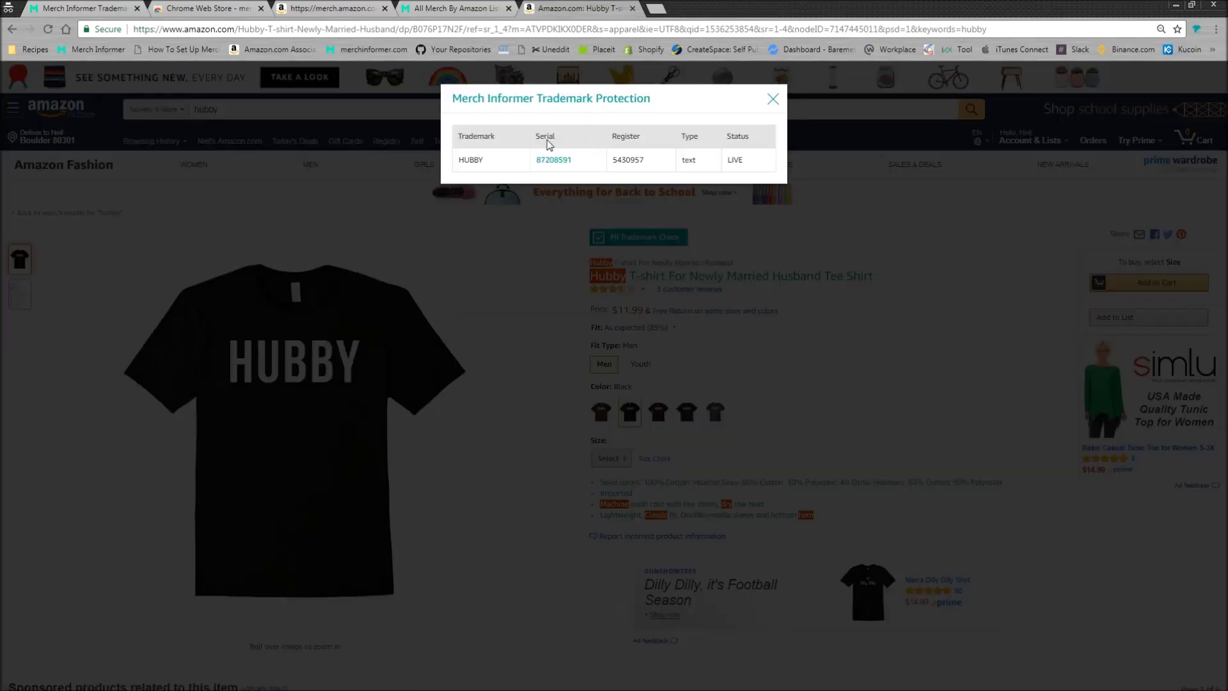
left_click_drag(541, 136, 591, 135)
double_click(626, 136)
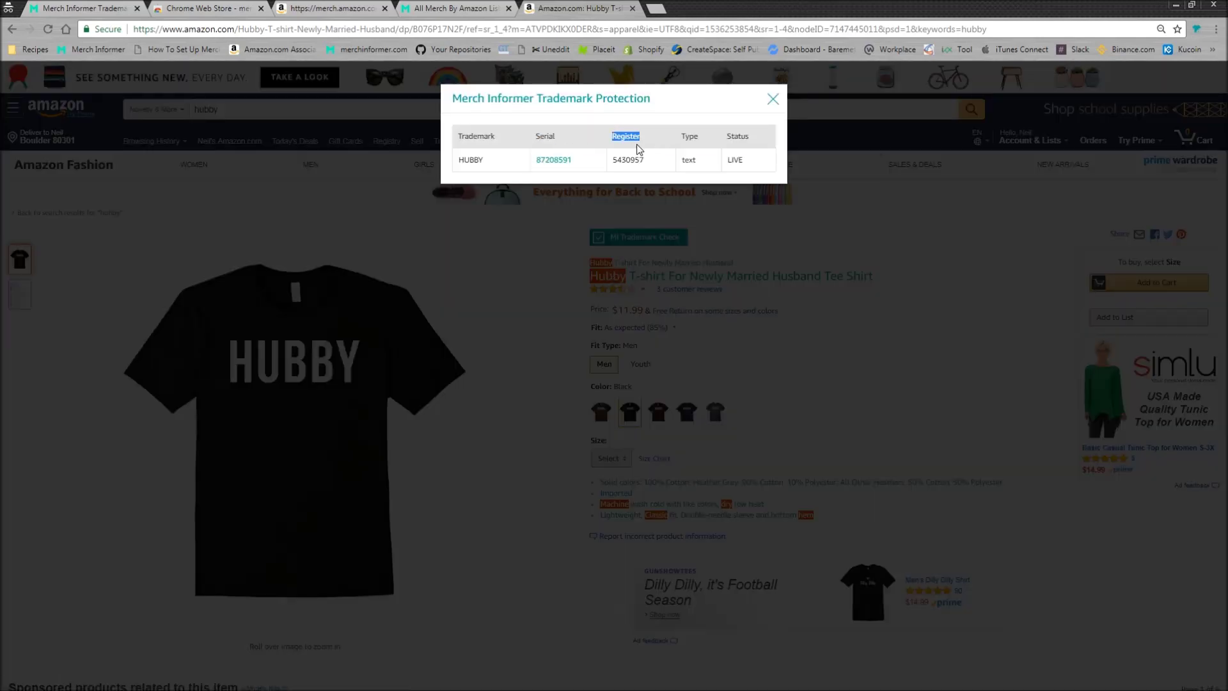
left_click(553, 160)
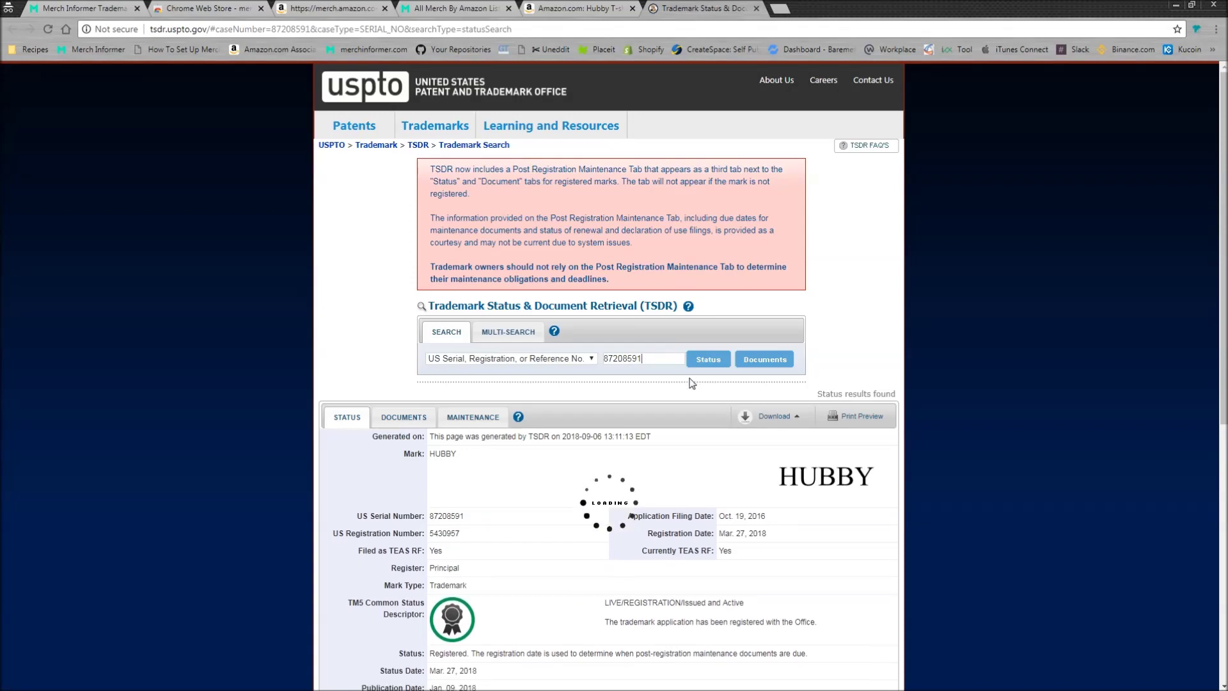
- Reopen the USPTO record for HUBBY serial 87208591 from the Hubby tee listing
scroll(697, 528, "down", 2)
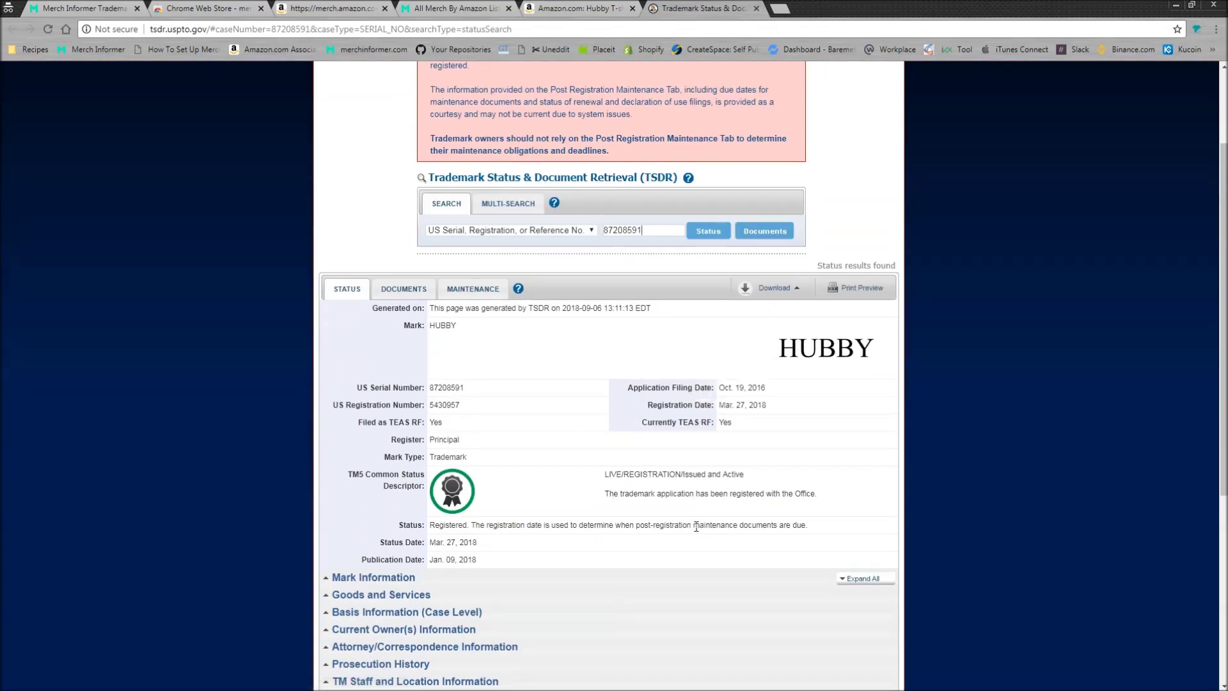
scroll(694, 528, "down", 2)
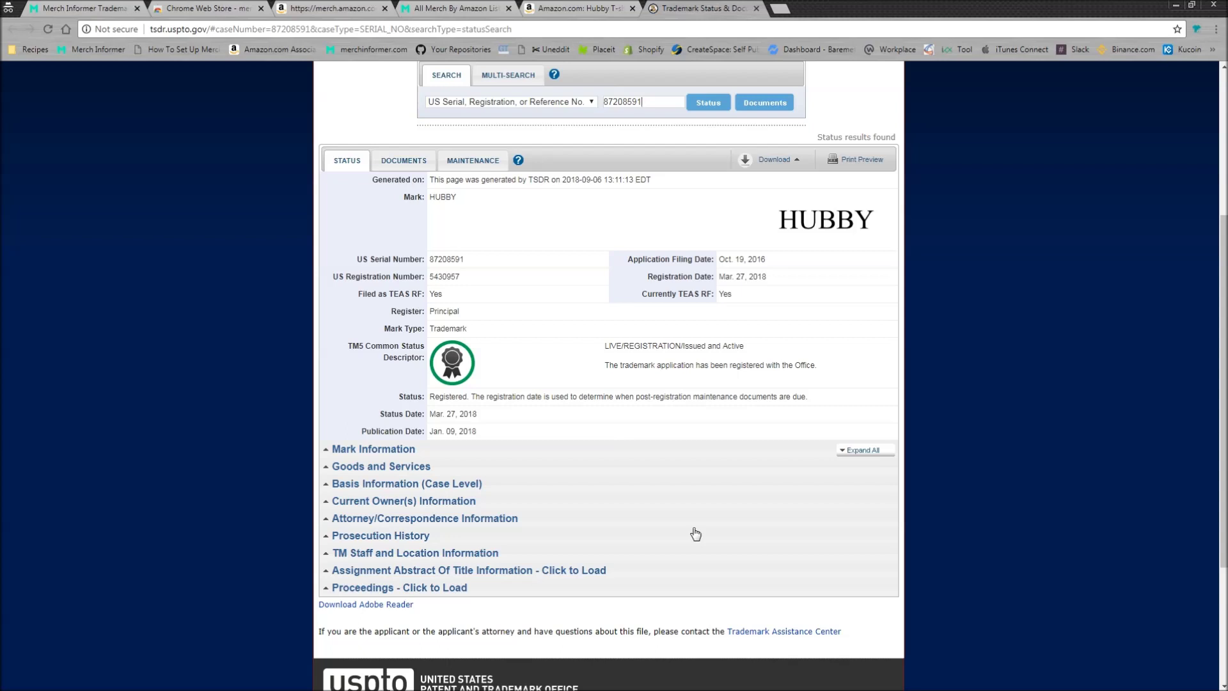
key("ctrl+shift+Tab")
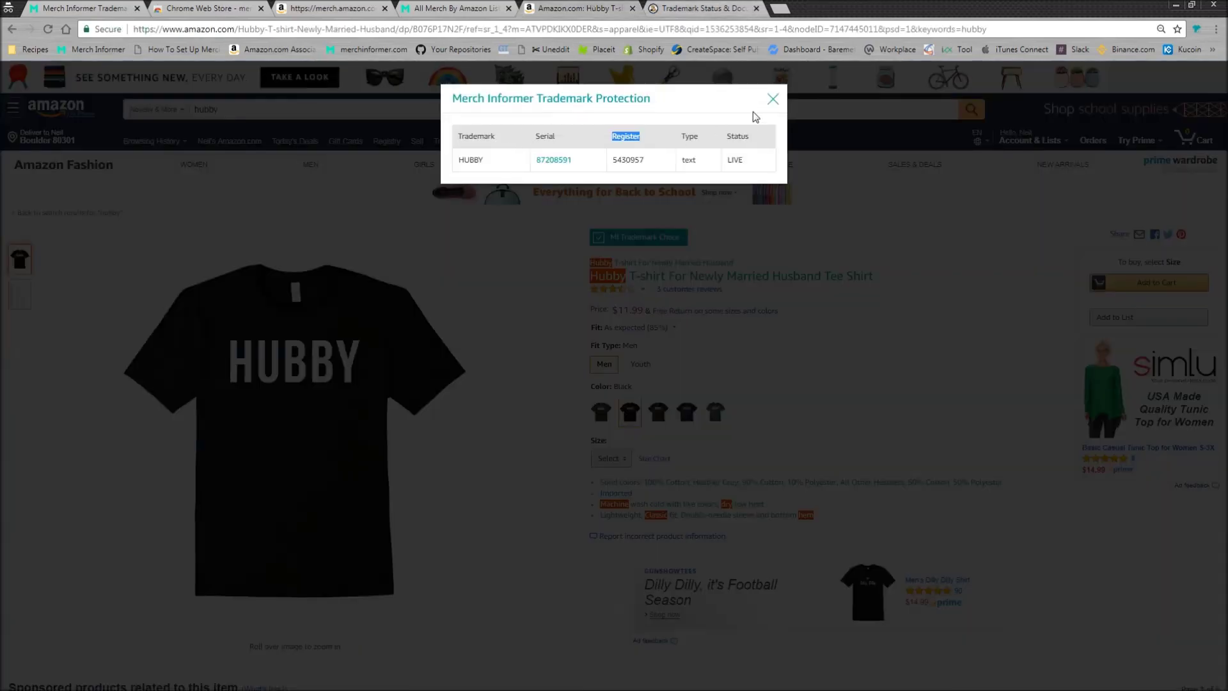
left_click(536, 169)
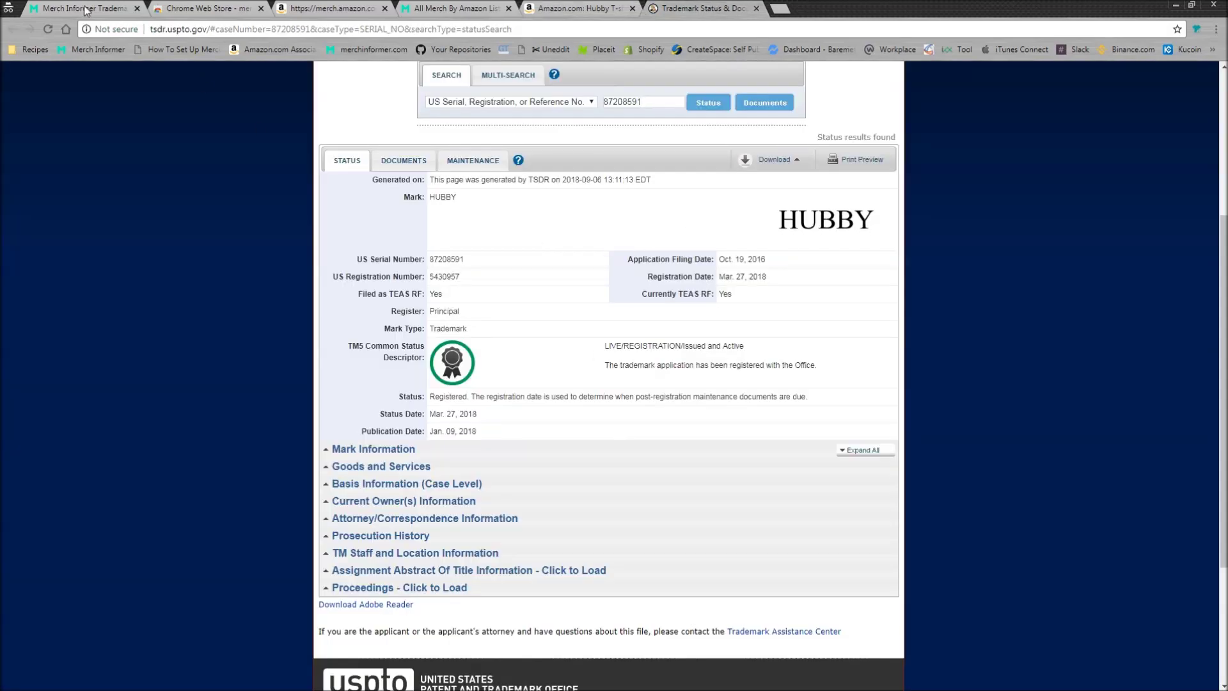
left_click_drag(204, 28, 168, 29)
left_click(267, 390)
- Expand Mark Information and Goods and Services, confirming HUBBY covers class 025 shirts and sweatshirts
left_click(357, 452)
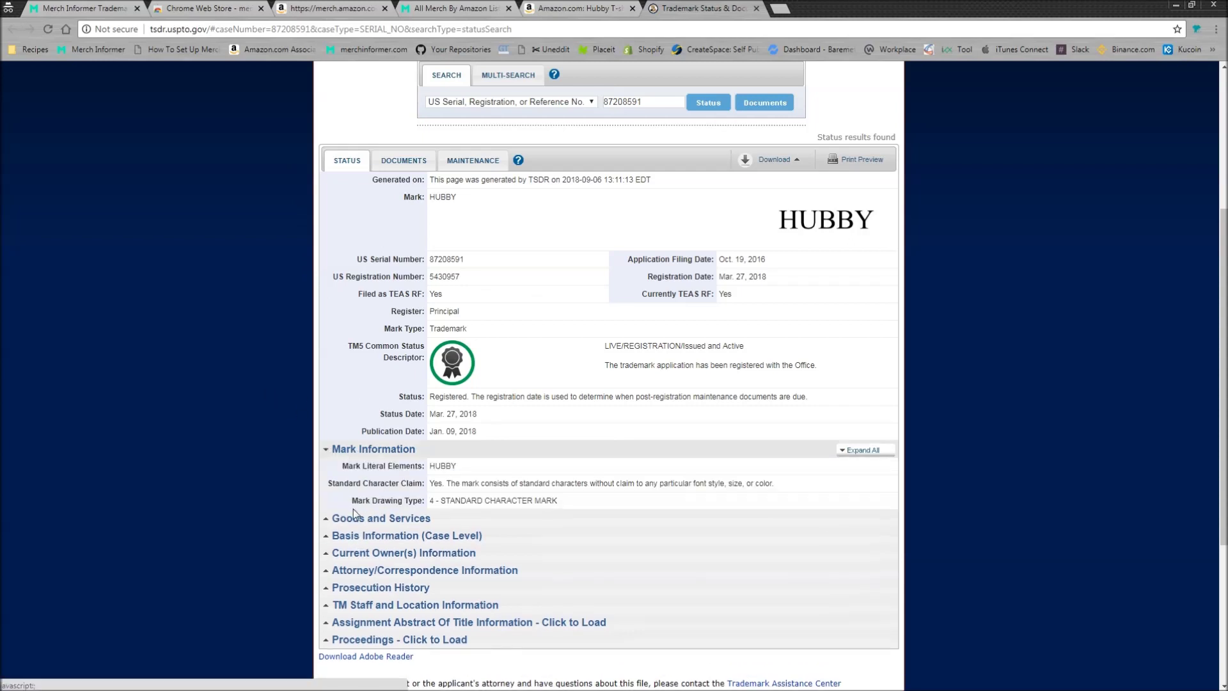
left_click(360, 519)
scroll(546, 513, "down", 2)
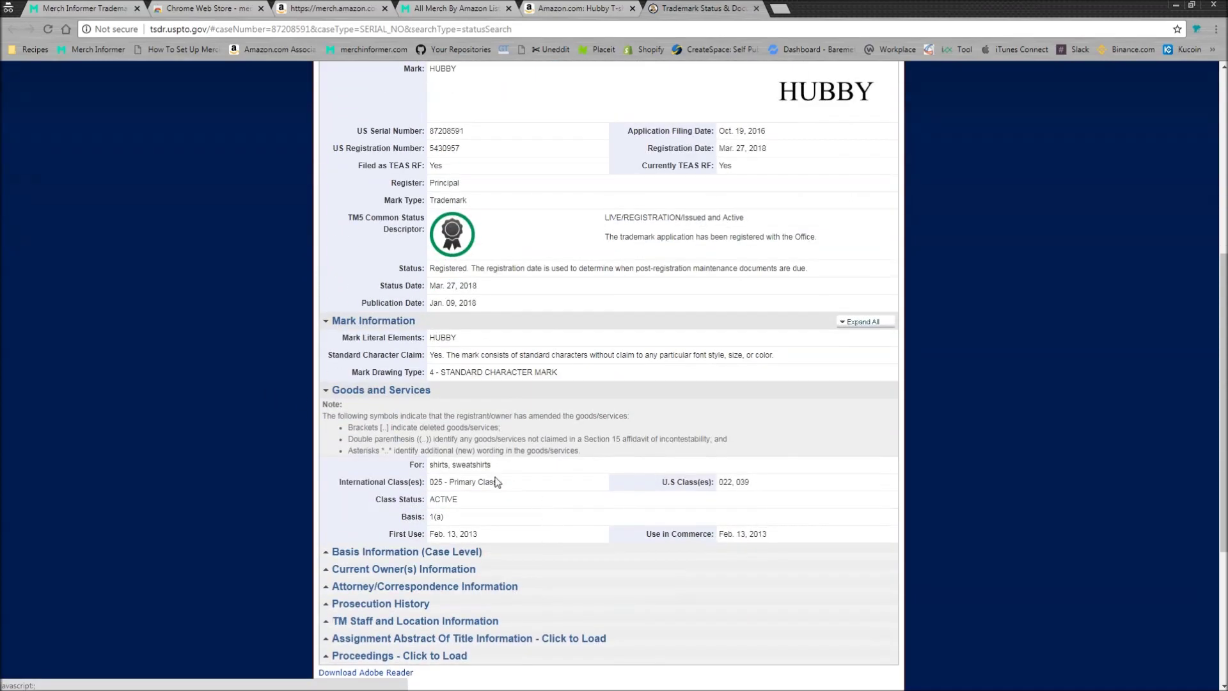
double_click(436, 481)
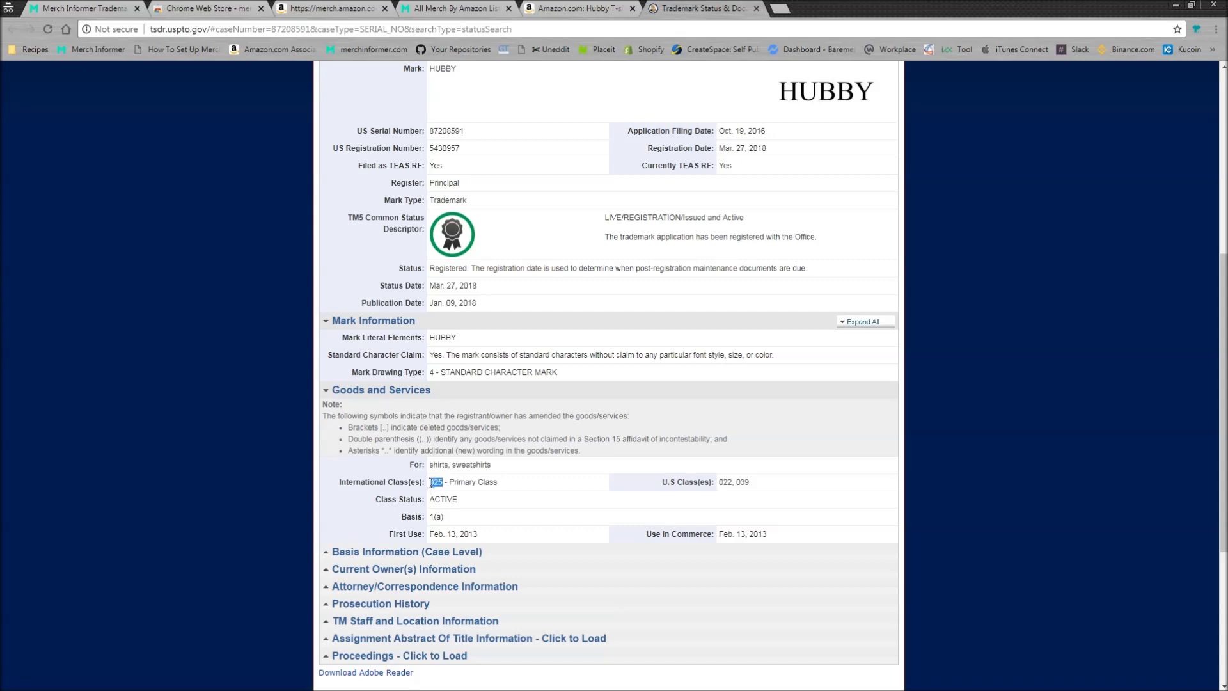
left_click(575, 7)
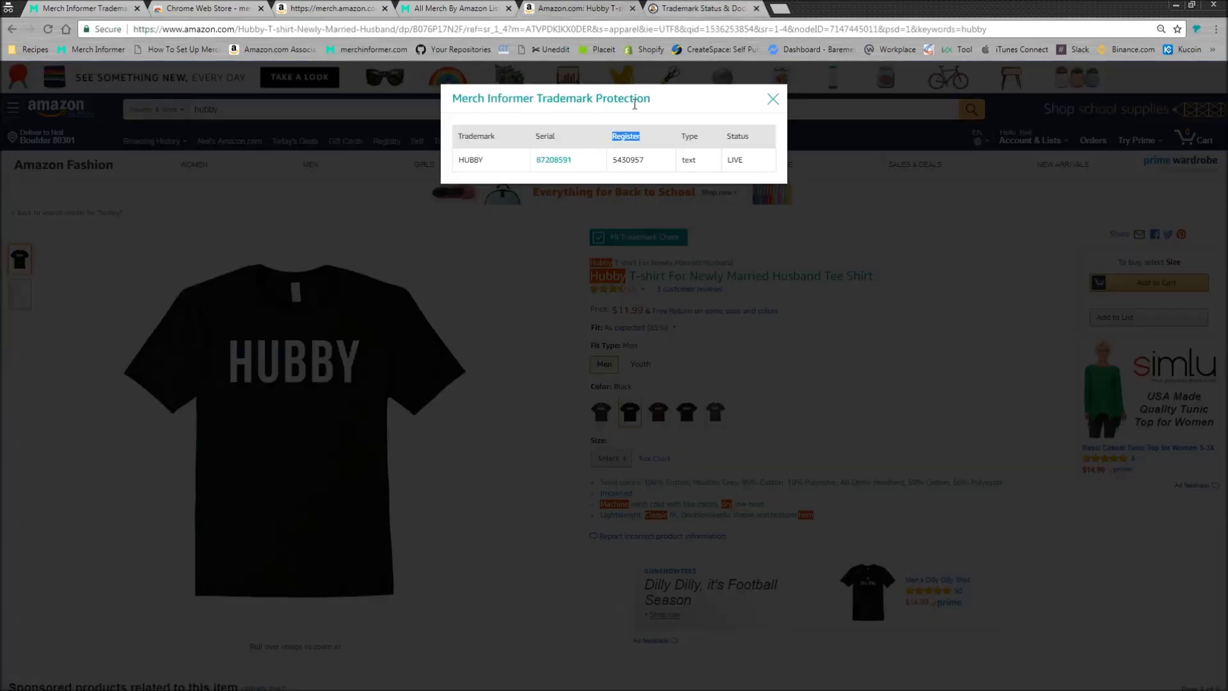
- Close the HUBBY trademark popup and go back to the Nike Birthday Girl review page
left_click(776, 98)
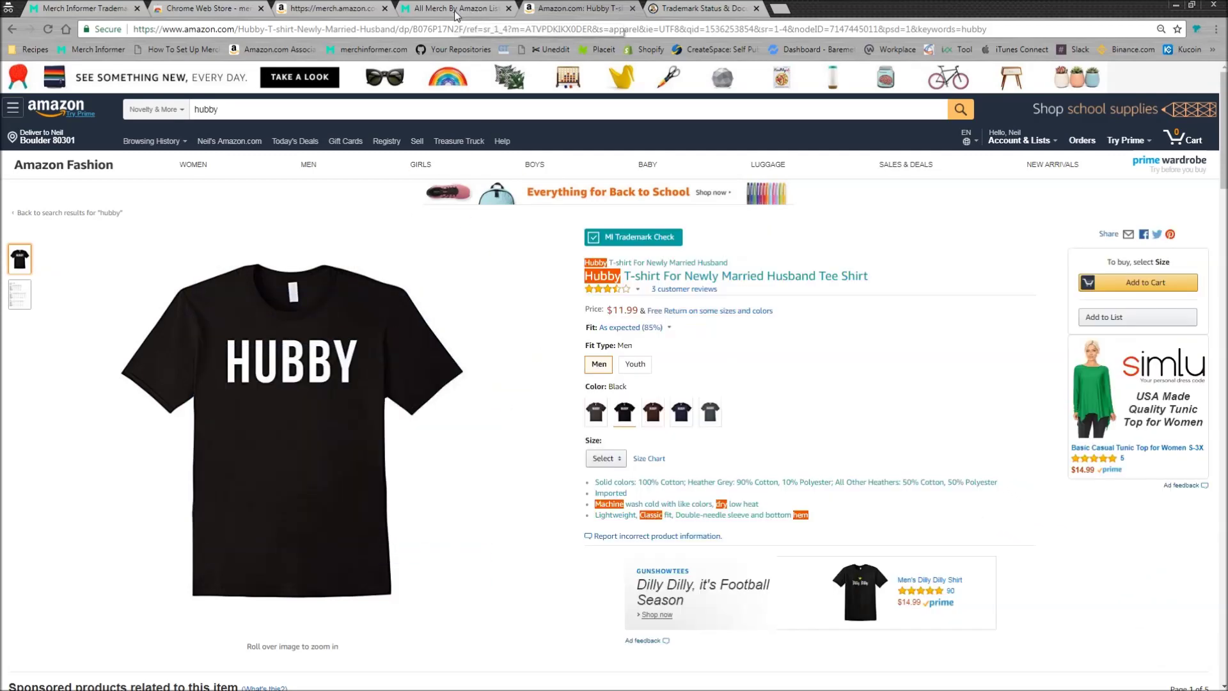
left_click(327, 12)
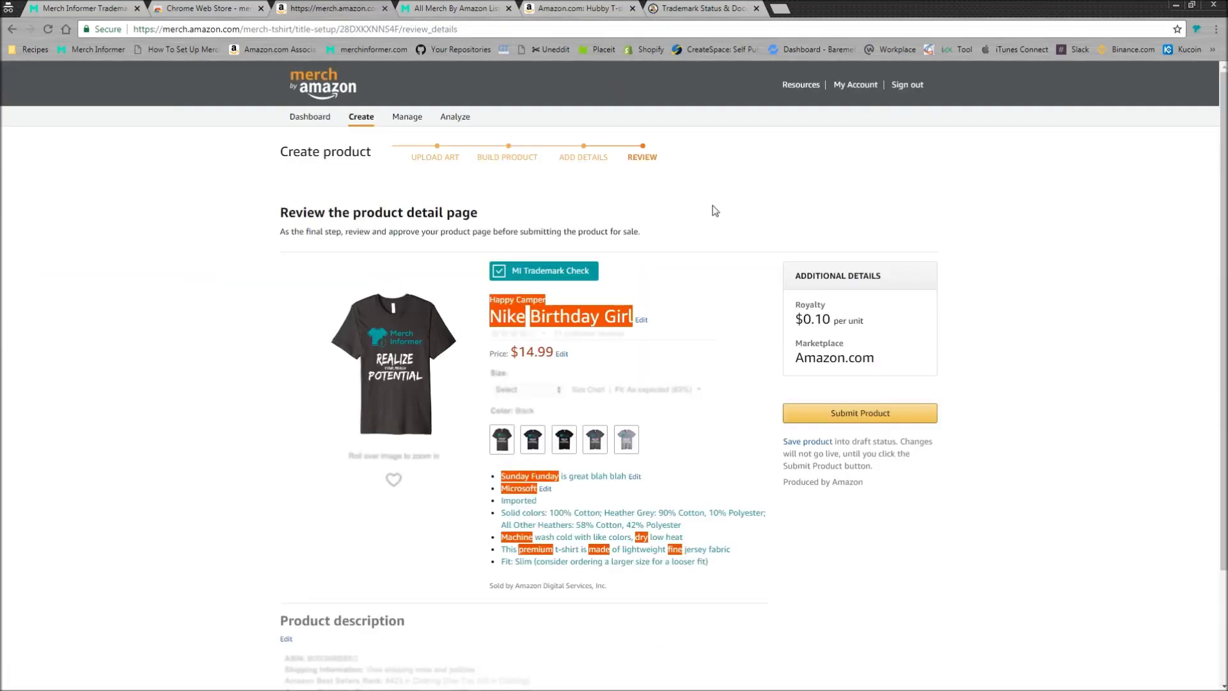